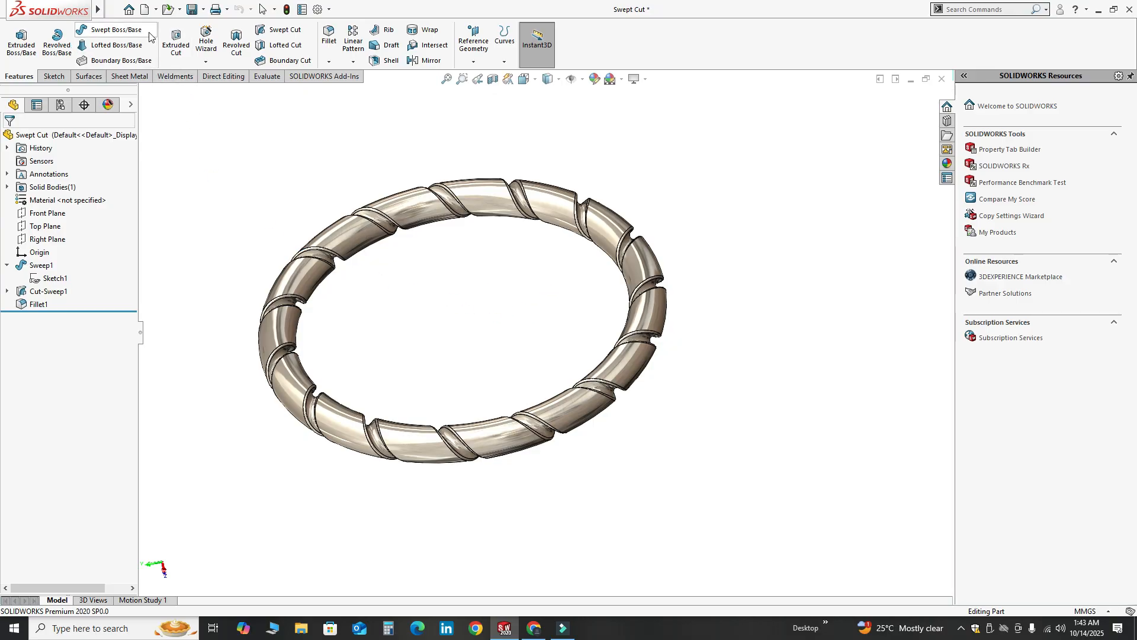
Step: Create a new part document
{"action": "key", "text": "Escape"}
{"action": "left_click", "coordinate": [155, 9]}
{"action": "left_click", "coordinate": [165, 21]}
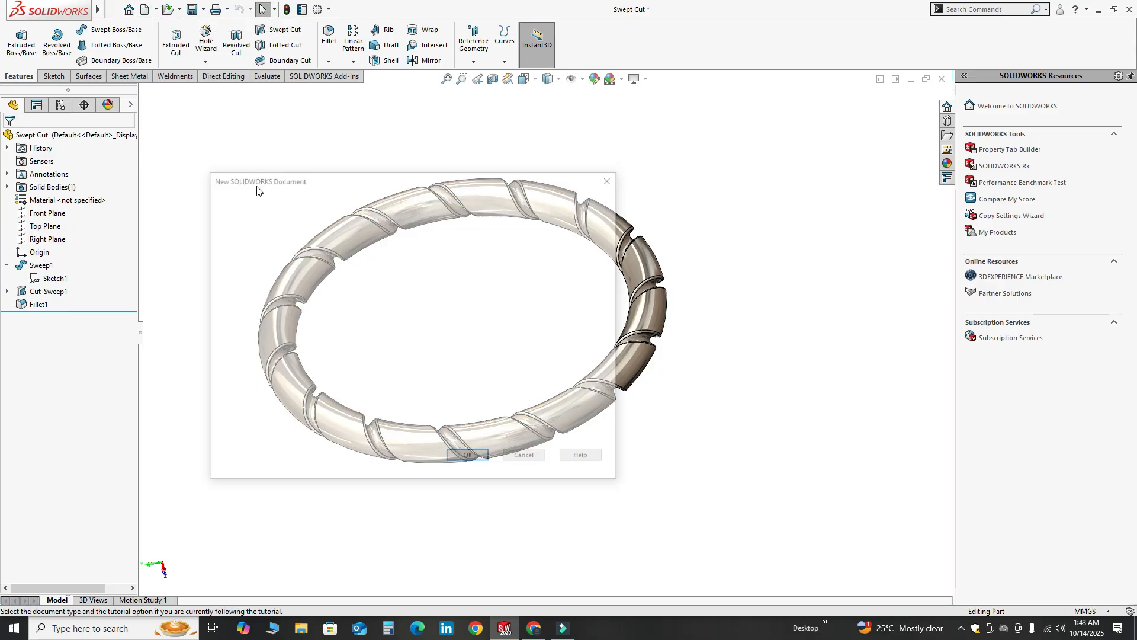
{"action": "left_click", "coordinate": [282, 277]}
{"action": "left_click", "coordinate": [475, 458]}
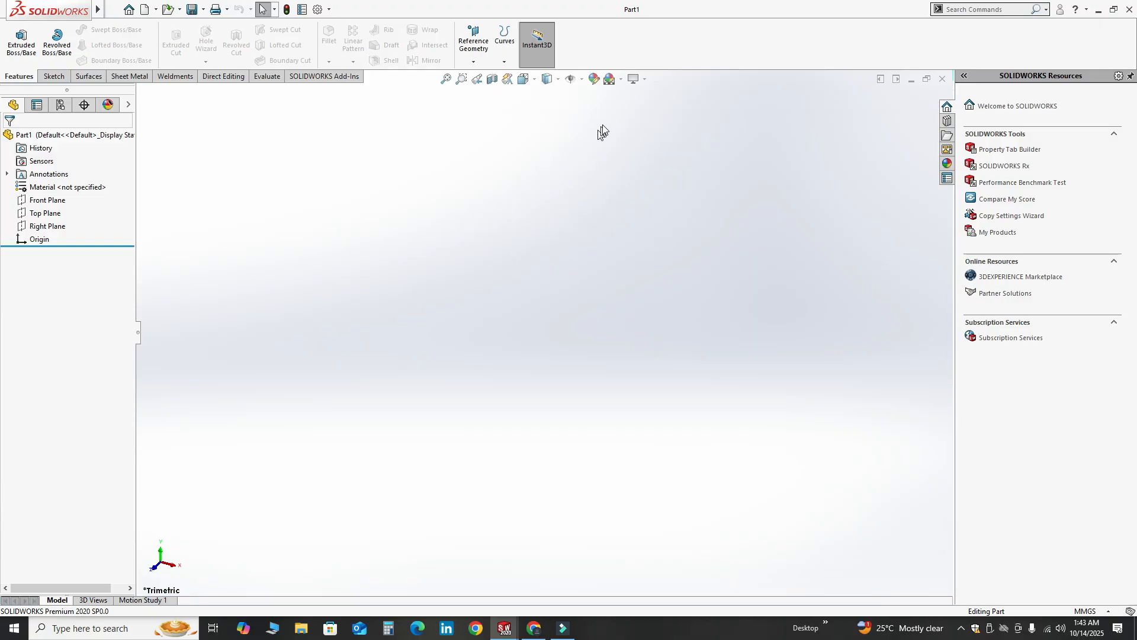
Step: Apply the Plain White scene to the part and check that the document units are MMGS
{"action": "left_click", "coordinate": [621, 79]}
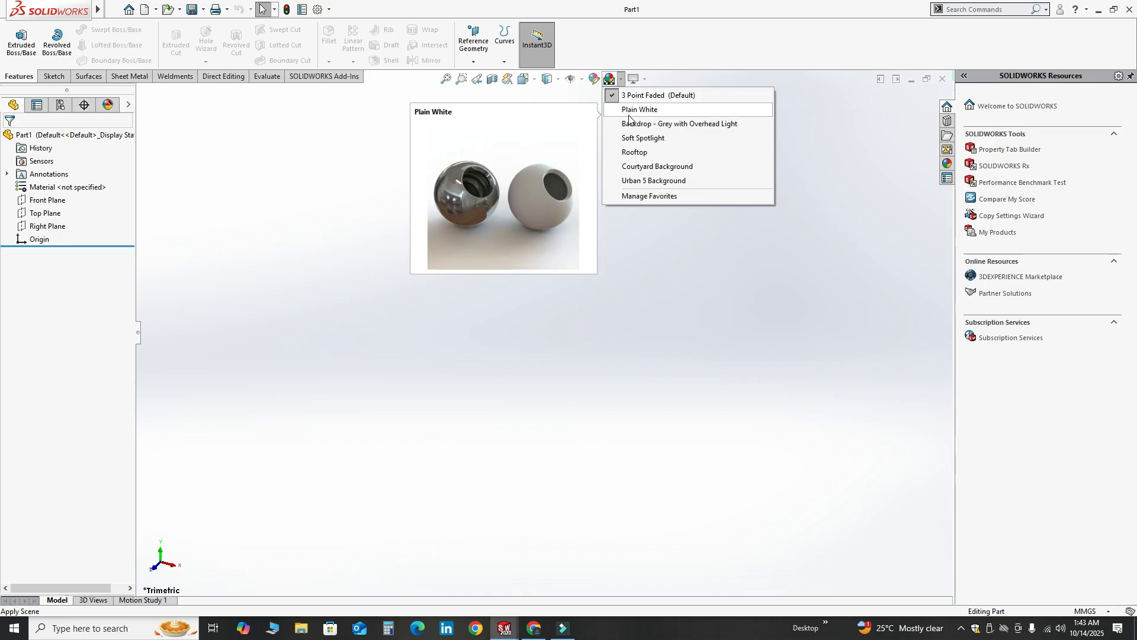
{"action": "left_click", "coordinate": [665, 110]}
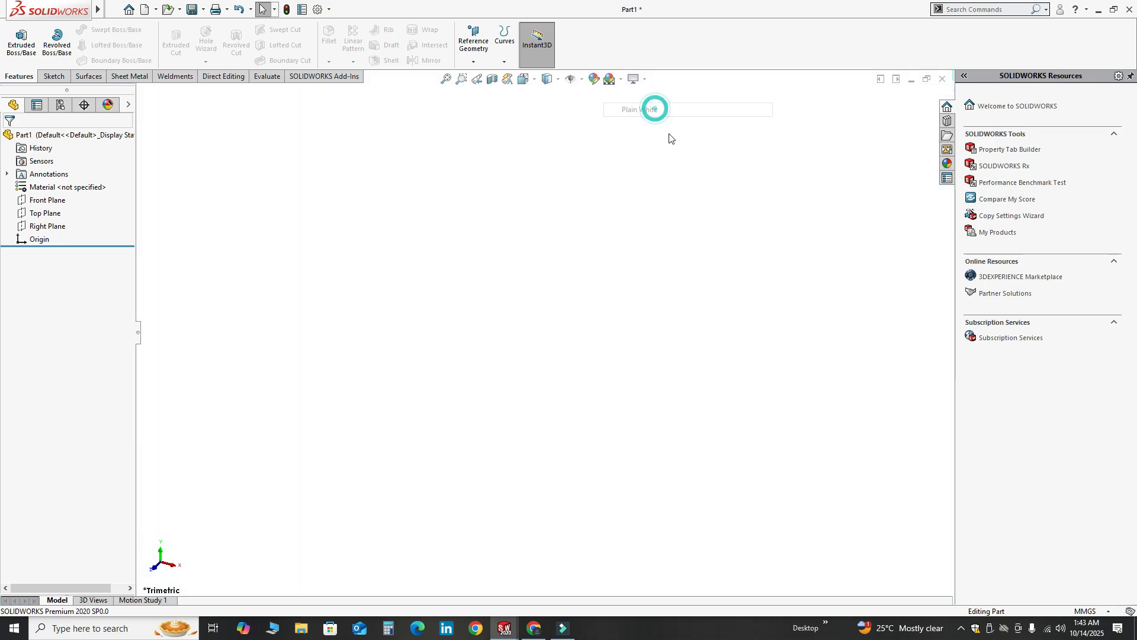
{"action": "left_click", "coordinate": [1087, 611]}
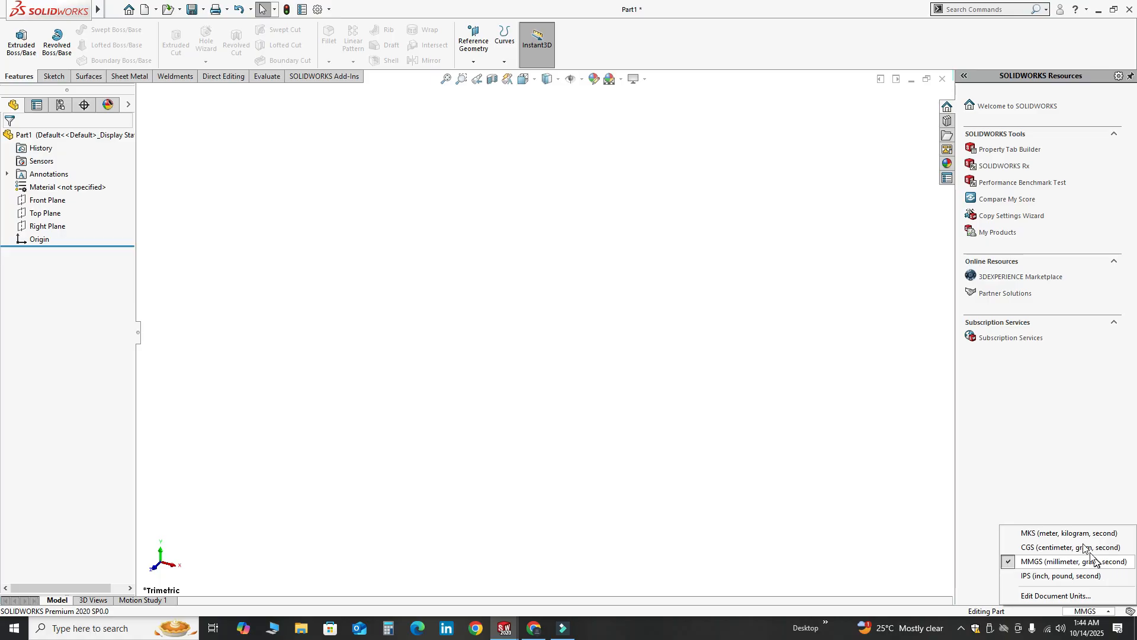
{"action": "left_click", "coordinate": [1046, 404]}
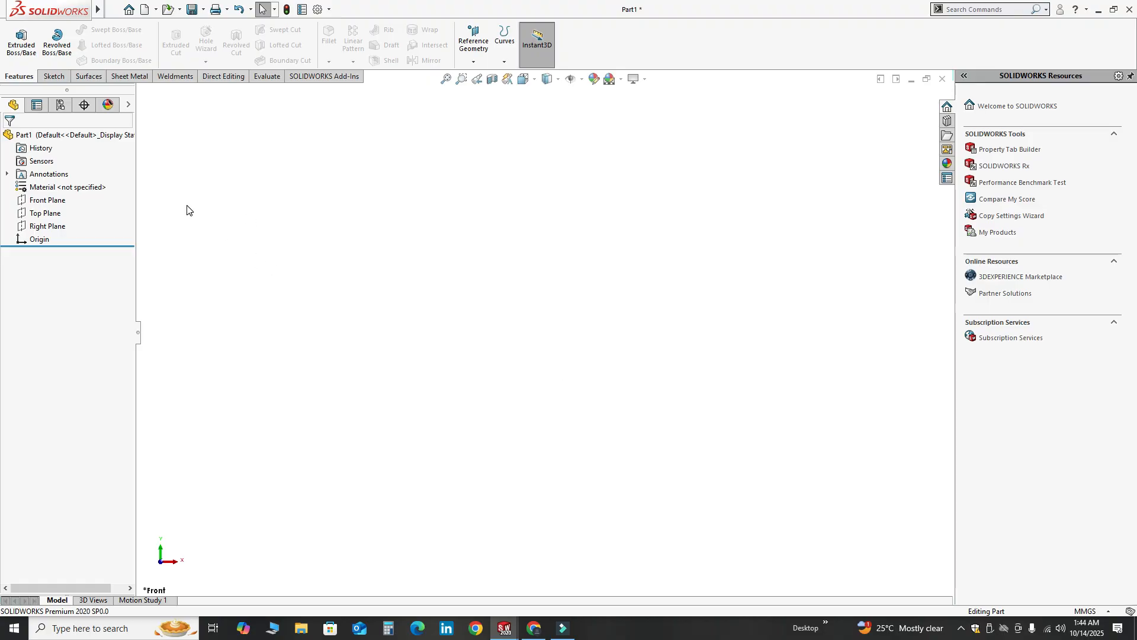
Step: Sketch a circle of about 105 mm diameter on the Front Plane, centred on the origin
{"action": "left_click", "coordinate": [49, 199]}
{"action": "left_click", "coordinate": [55, 184]}
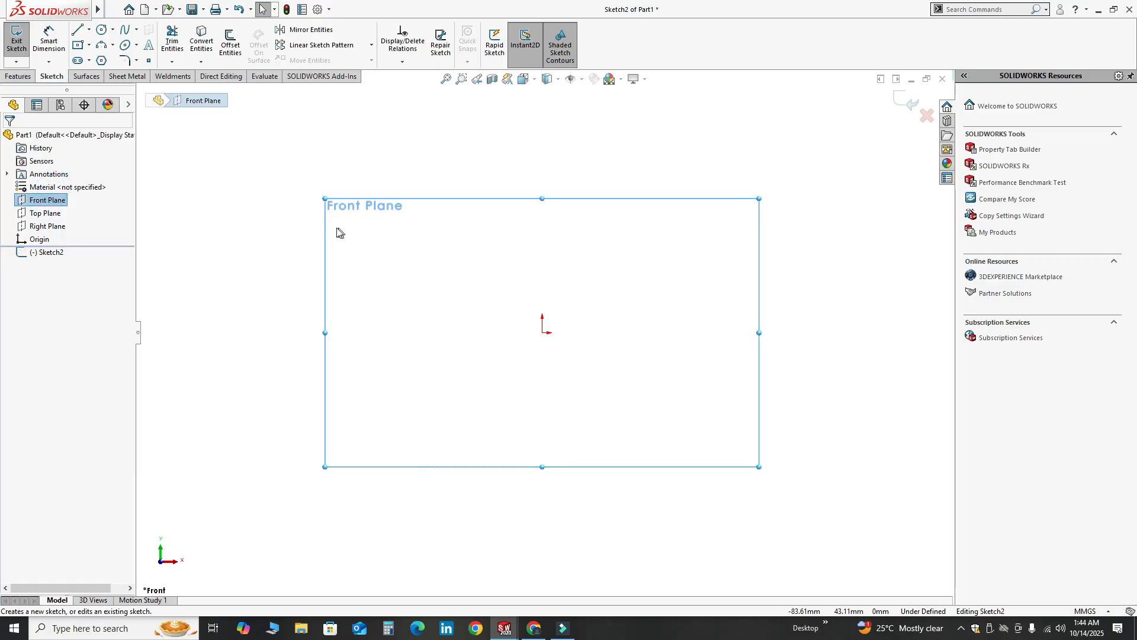
{"action": "left_click", "coordinate": [102, 31]}
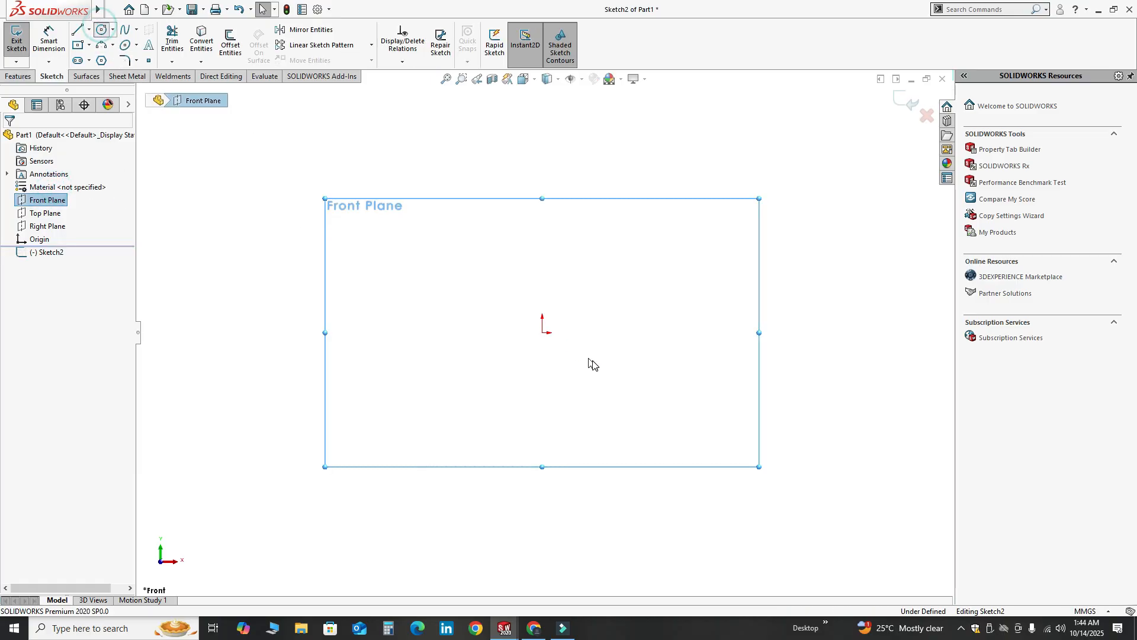
{"action": "left_click", "coordinate": [542, 332]}
{"action": "left_click", "coordinate": [424, 382]}
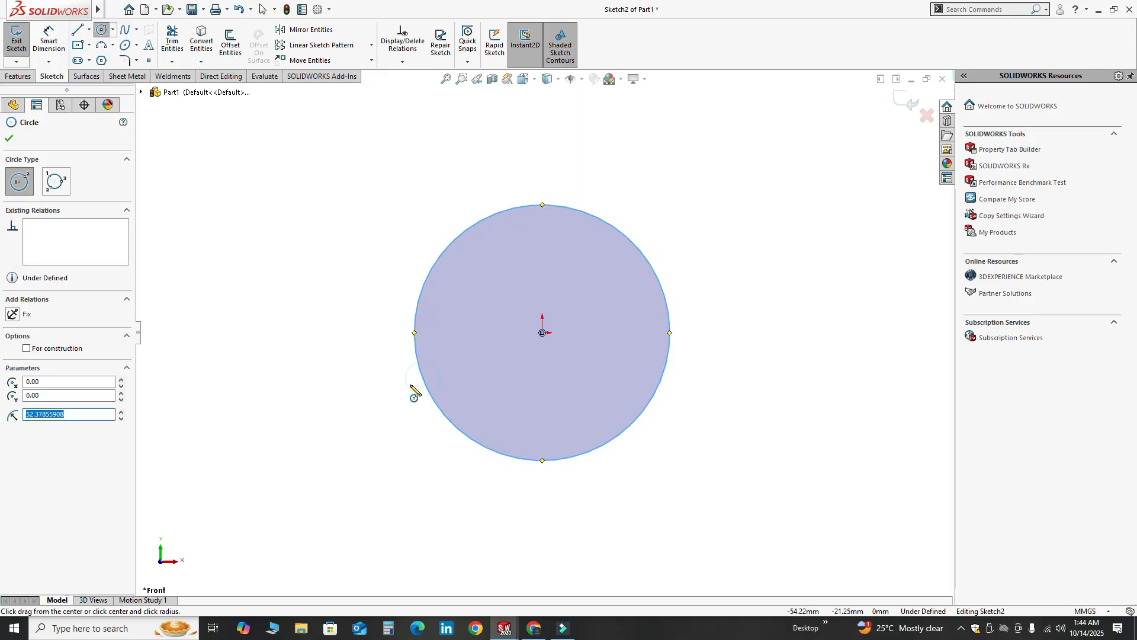
{"action": "key", "text": "Escape"}
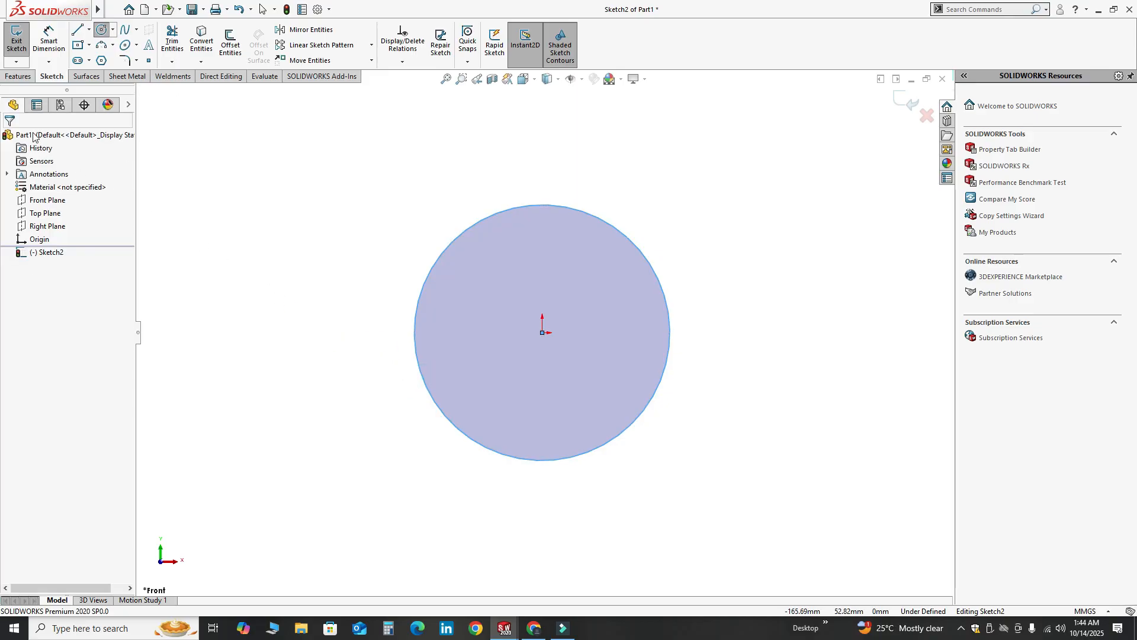
Step: Dimension the circle's diameter as 100 mm and exit the sketch
{"action": "left_click", "coordinate": [44, 37]}
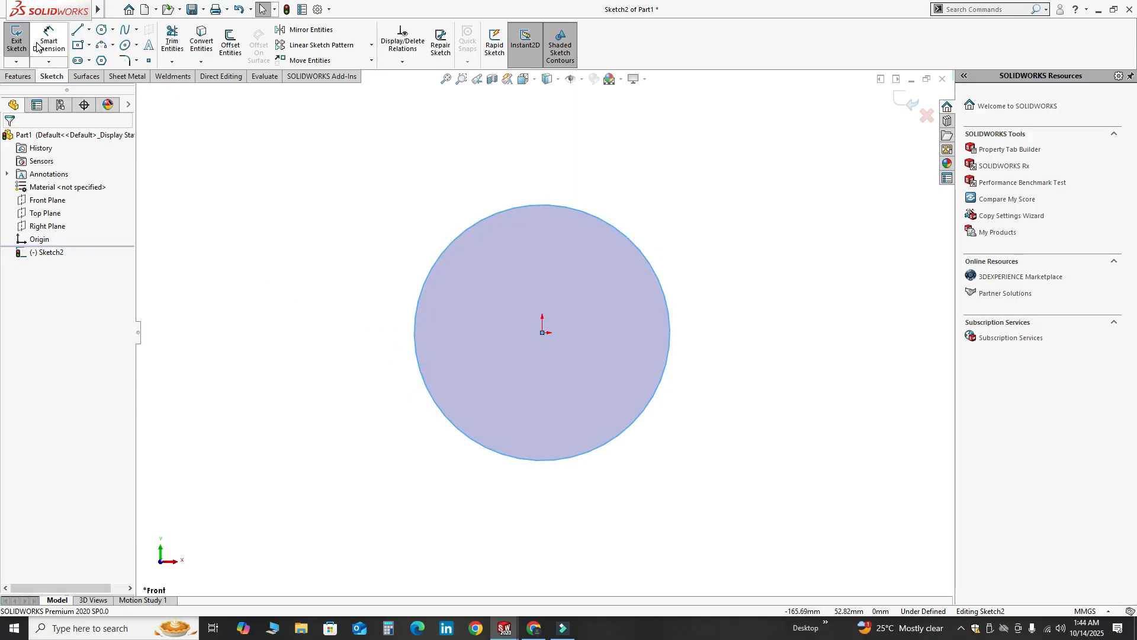
{"action": "left_click", "coordinate": [431, 397]}
{"action": "left_click", "coordinate": [368, 416]}
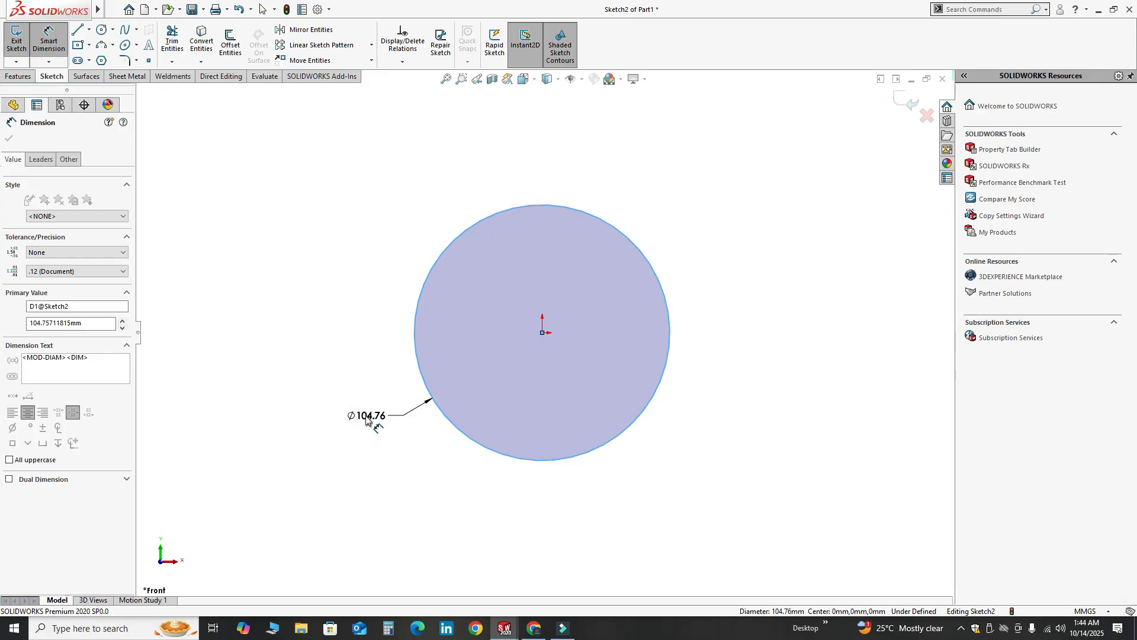
{"action": "type", "text": "100"}
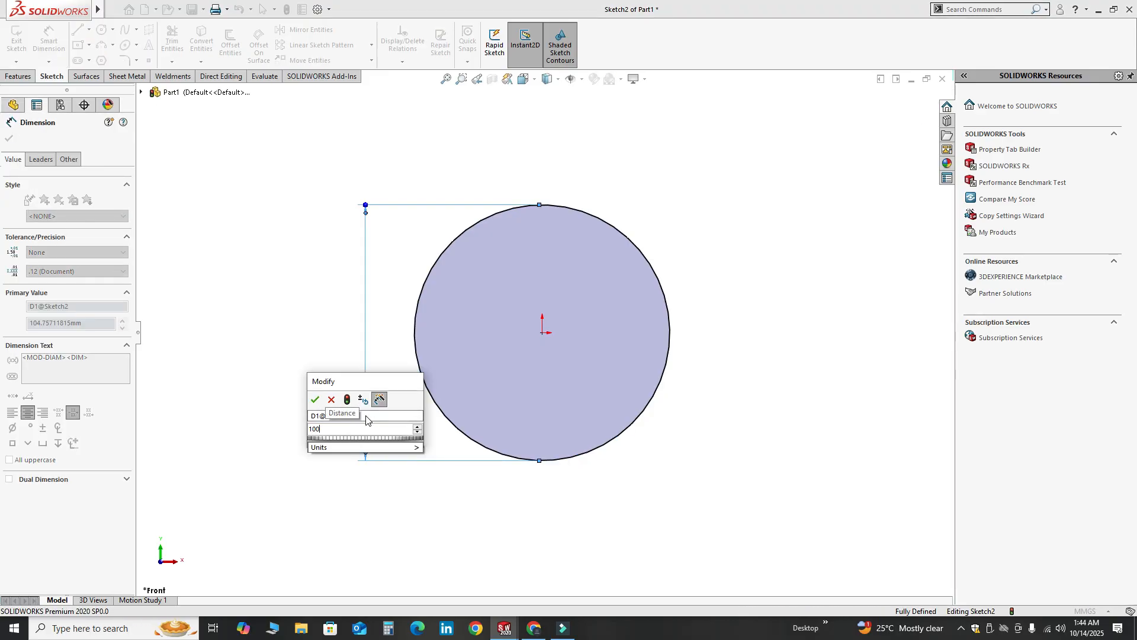
{"action": "key", "text": "Return"}
{"action": "key", "text": "Escape"}
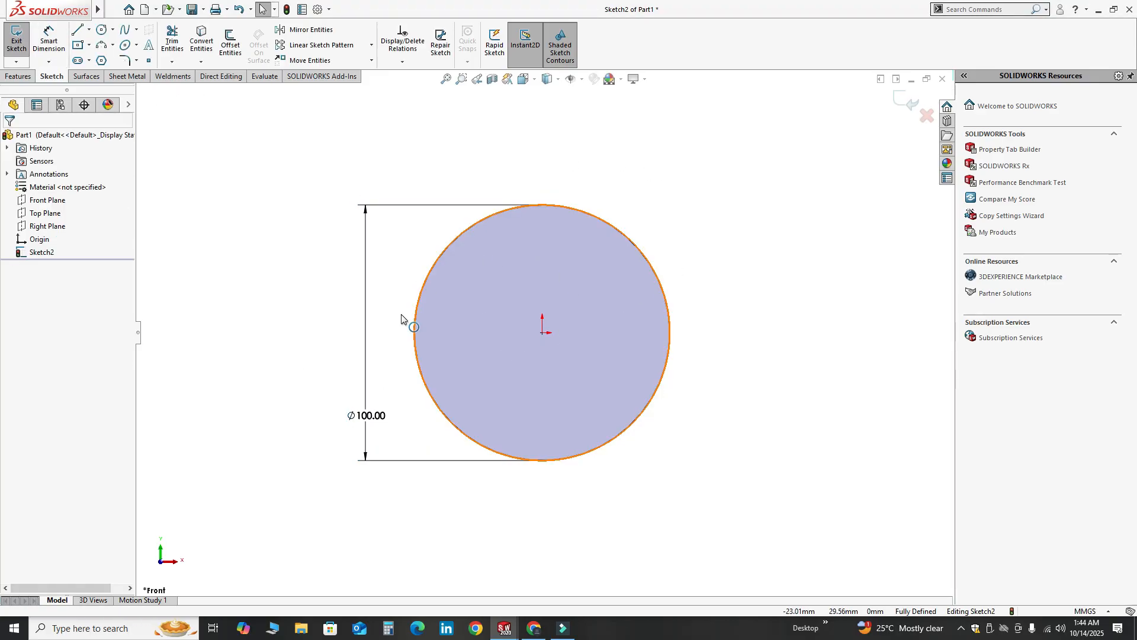
{"action": "mouse_move", "coordinate": [498, 390]}
{"action": "middle_mouse_down"}
{"action": "mouse_move", "coordinate": [468, 247]}
{"action": "mouse_move", "coordinate": [429, 296]}
{"action": "middle_mouse_up"}
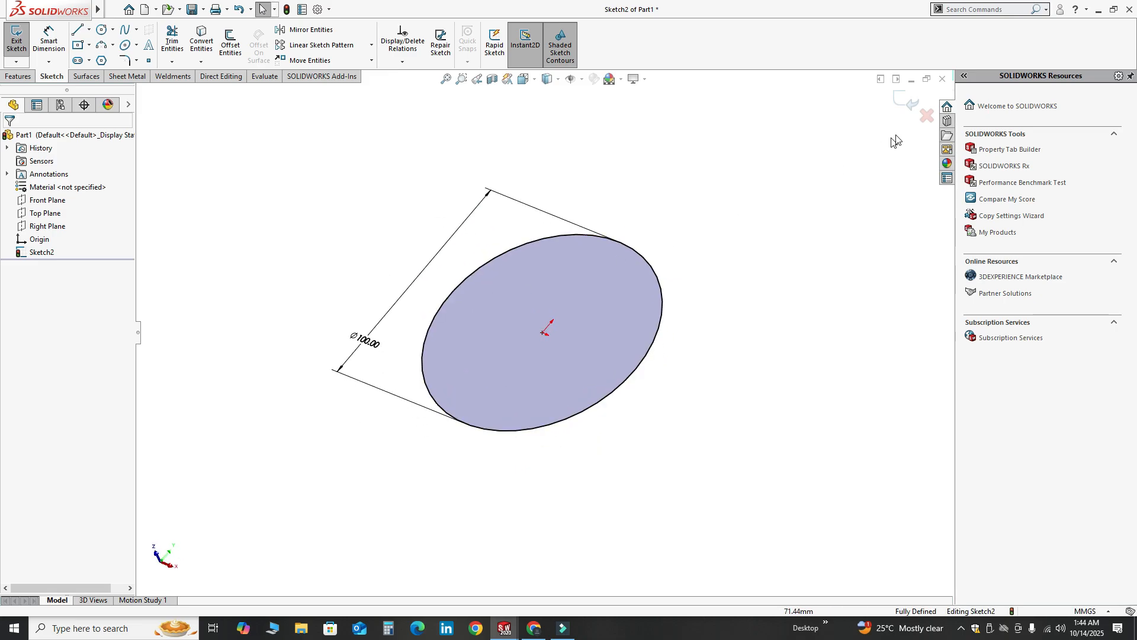
{"action": "left_click", "coordinate": [899, 100]}
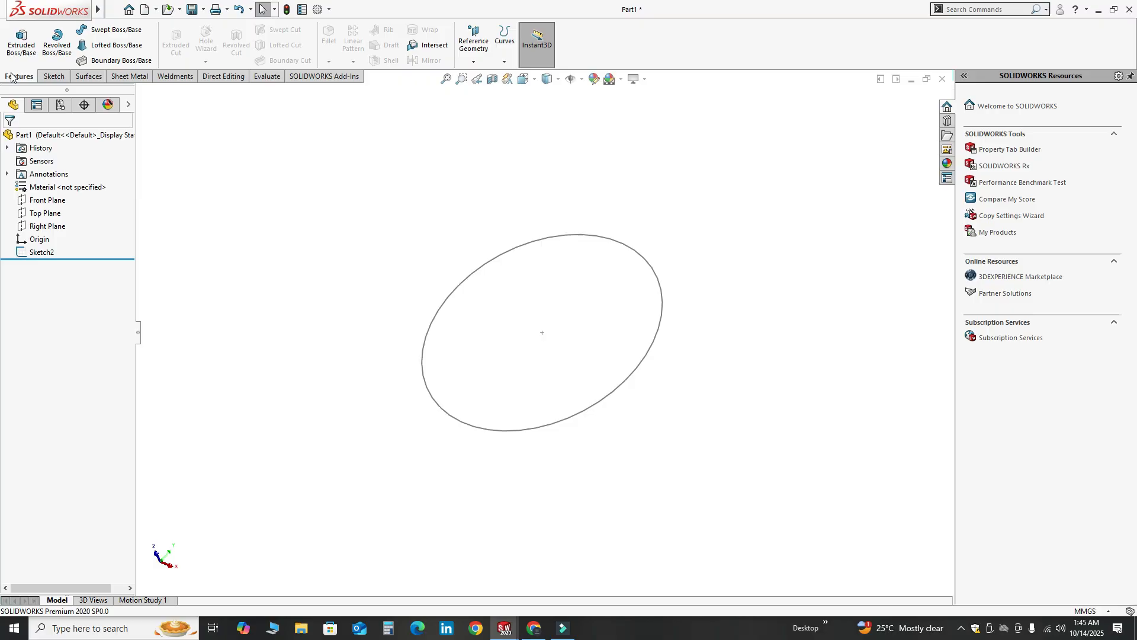
Step: Create a swept boss with a 10 mm circular profile, using the sketched circle as the path
{"action": "left_click", "coordinate": [101, 33]}
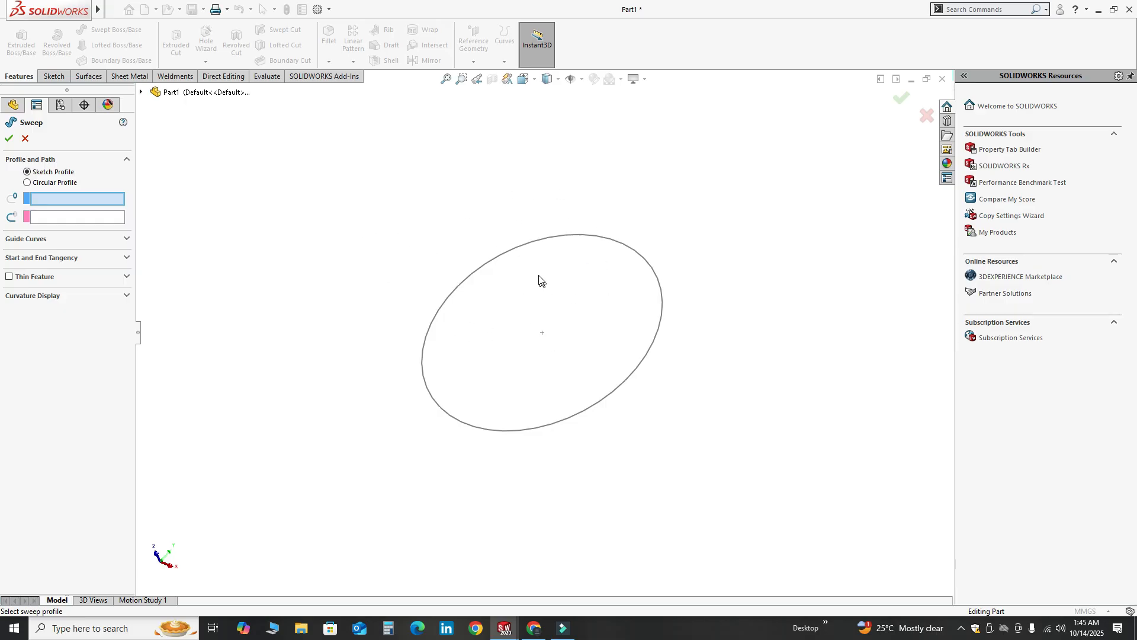
{"action": "middle_click_drag", "start_coordinate": [503, 379], "coordinate": [542, 357]}
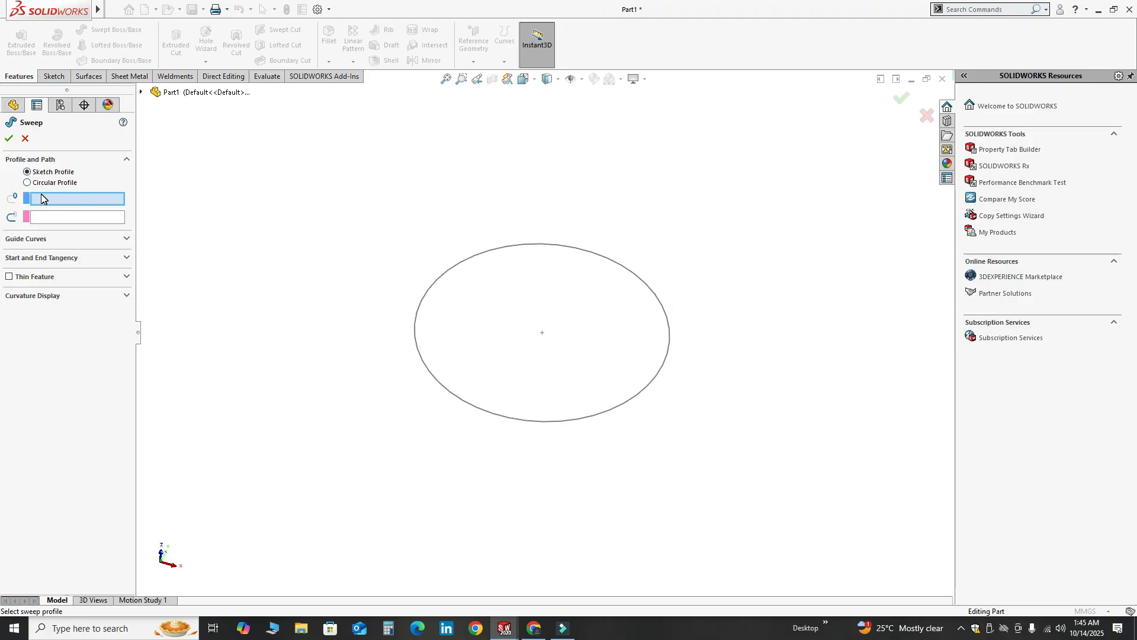
{"action": "middle_click_drag", "start_coordinate": [586, 290], "coordinate": [523, 277]}
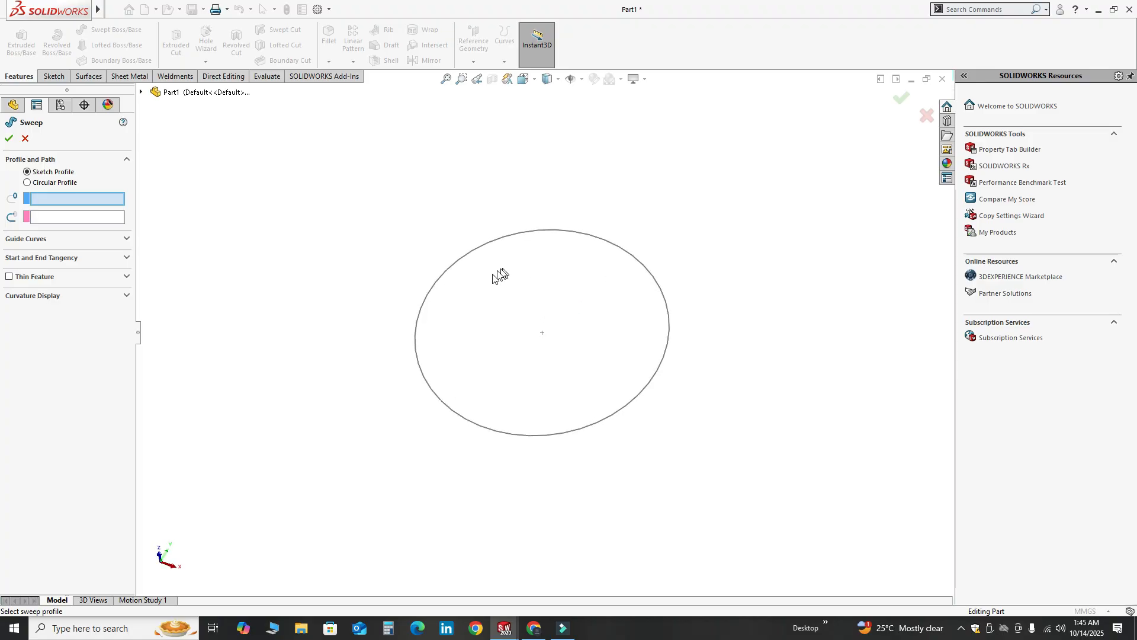
{"action": "middle_click_drag", "start_coordinate": [530, 373], "coordinate": [551, 348]}
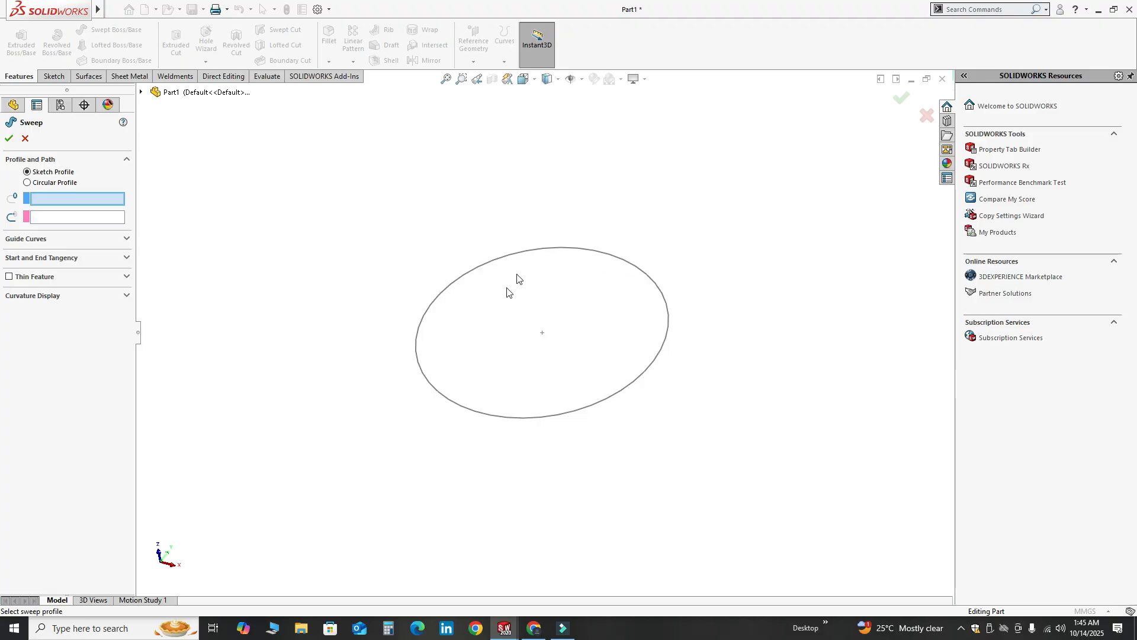
{"action": "left_click", "coordinate": [53, 182]}
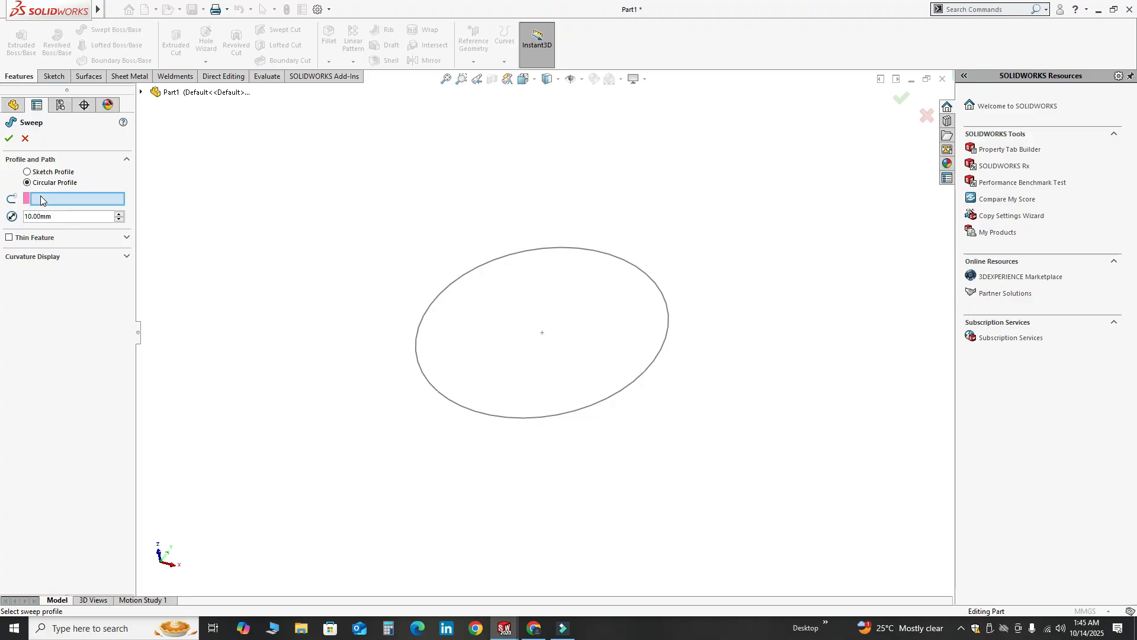
{"action": "left_click", "coordinate": [467, 274]}
{"action": "mouse_move", "coordinate": [515, 330]}
{"action": "middle_mouse_down"}
{"action": "mouse_move", "coordinate": [536, 178]}
{"action": "mouse_move", "coordinate": [505, 315]}
{"action": "mouse_move", "coordinate": [489, 320]}
{"action": "middle_mouse_up"}
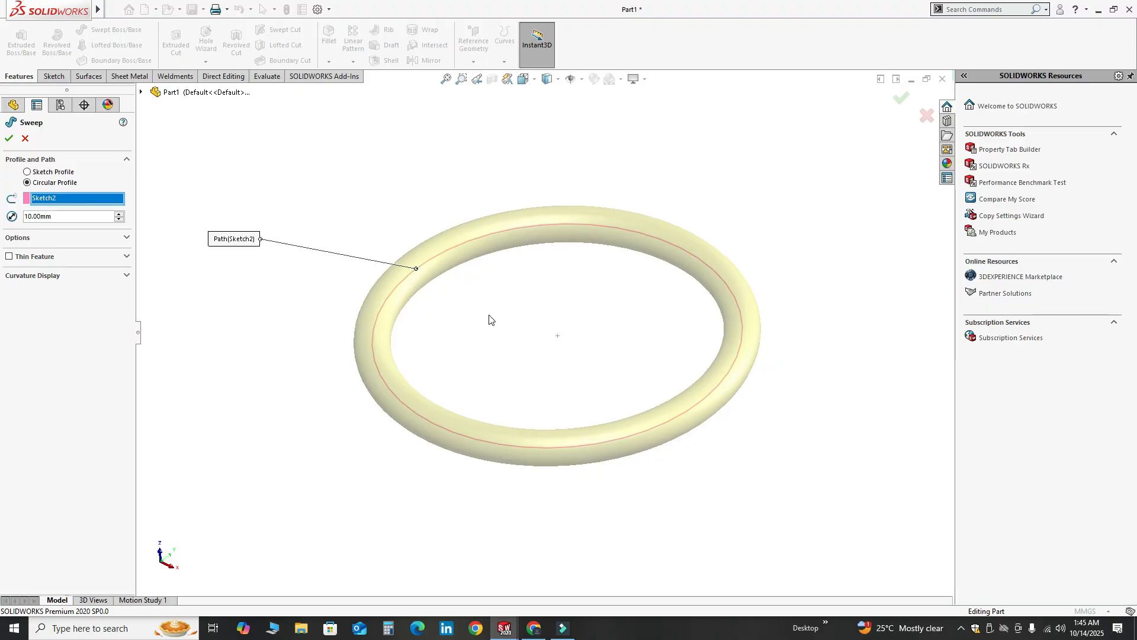
{"action": "left_click", "coordinate": [7, 139]}
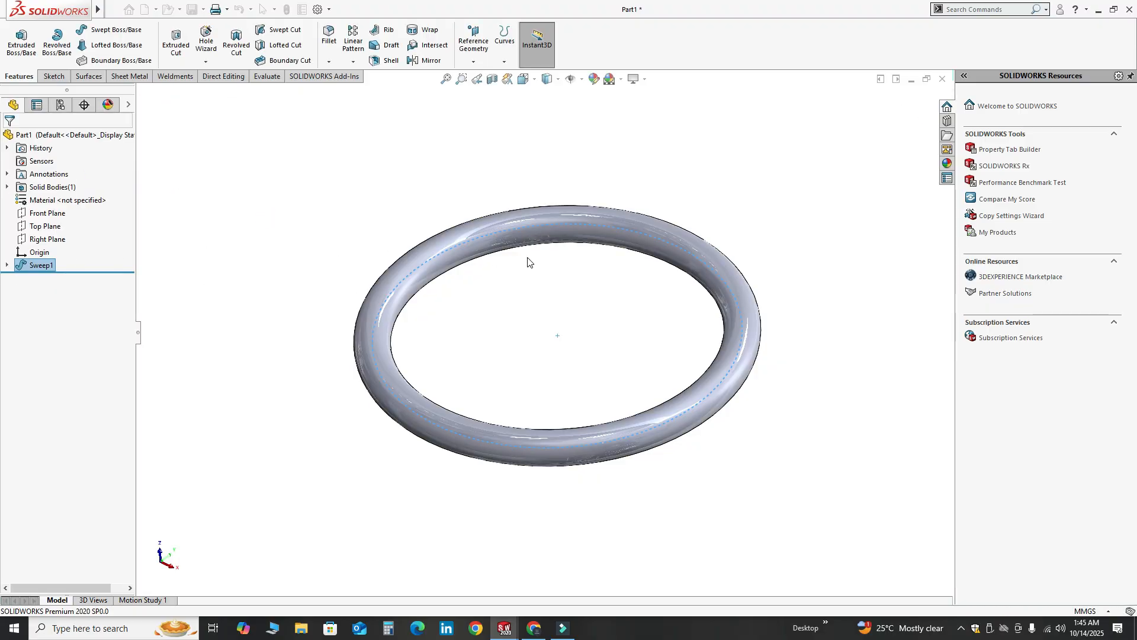
Step: Start a sketch on the Right Plane and draw a circle of about 3 mm radius just below the ring, vertically in line with the origin
{"action": "scroll", "coordinate": [533, 326], "scroll_direction": "up", "scroll_amount": 3}
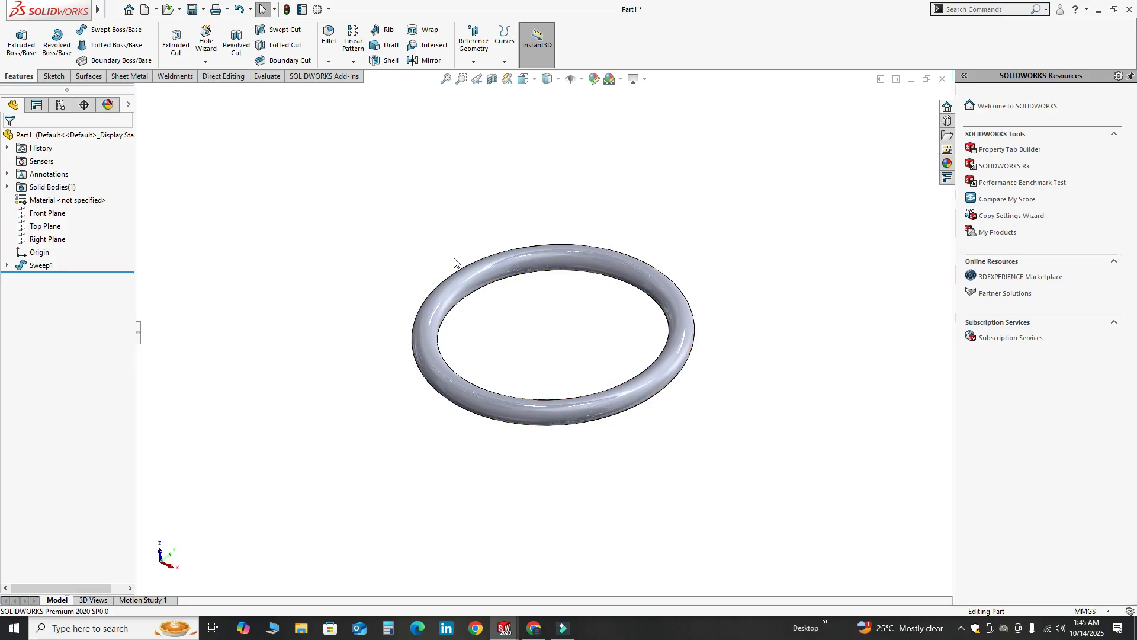
{"action": "left_click", "coordinate": [57, 240]}
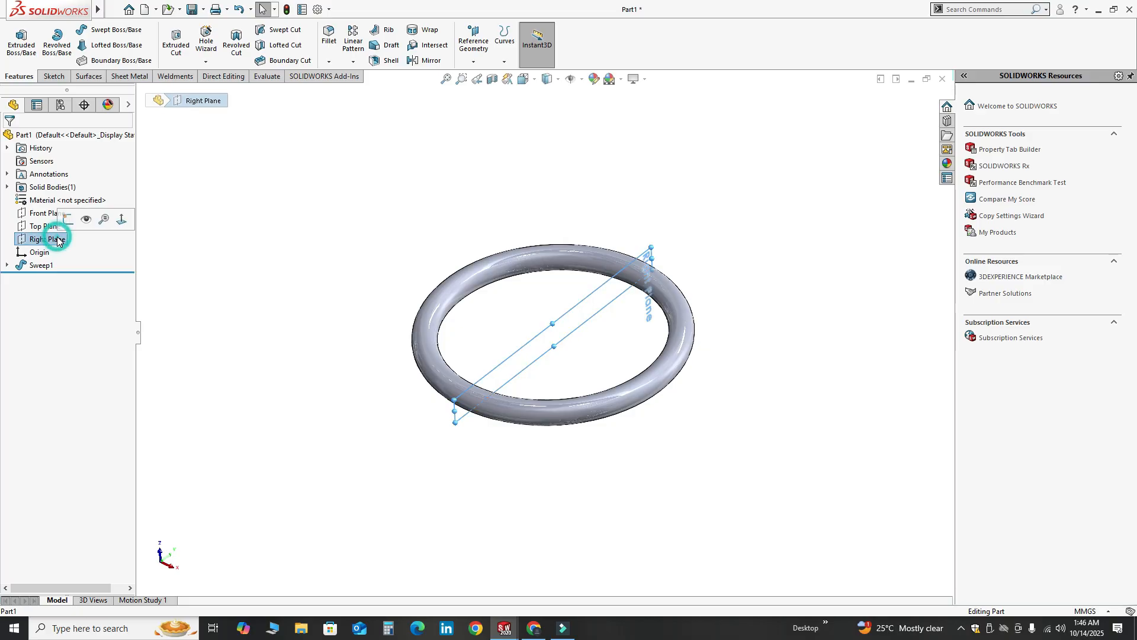
{"action": "left_click", "coordinate": [73, 215]}
{"action": "scroll", "coordinate": [422, 228], "scroll_direction": "up", "scroll_amount": 3}
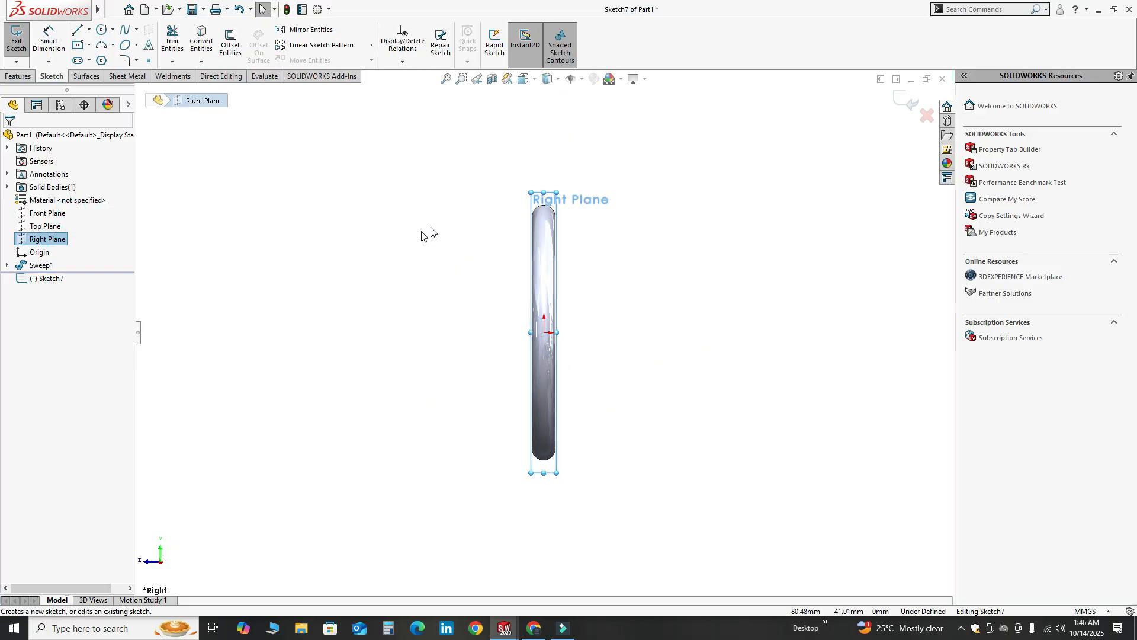
{"action": "scroll", "coordinate": [544, 469], "scroll_direction": "down", "scroll_amount": 5}
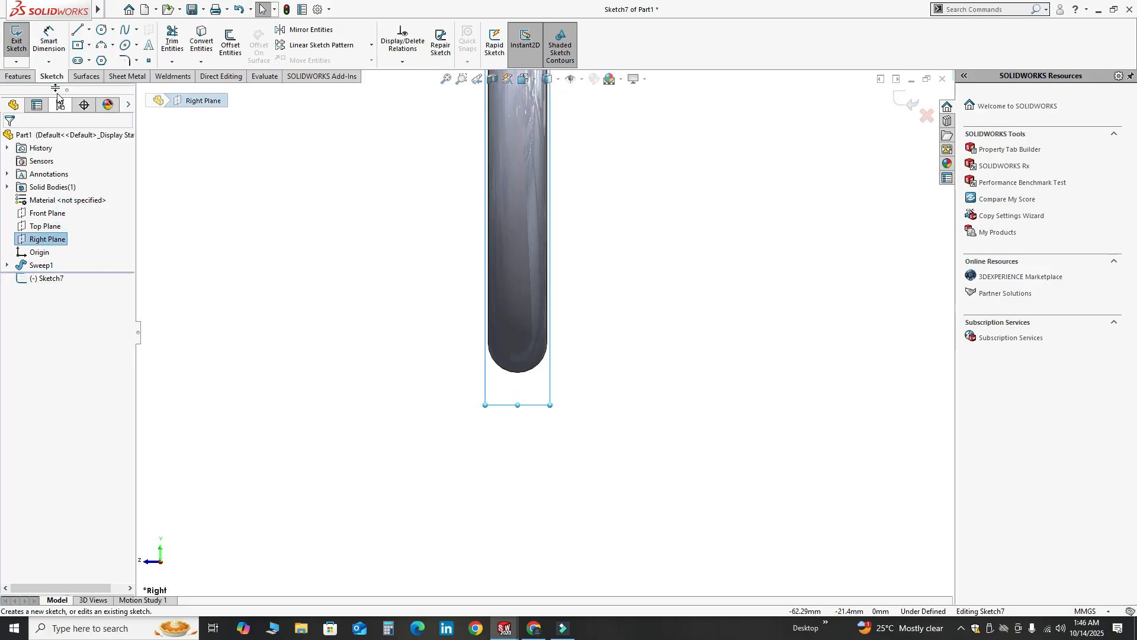
{"action": "left_click", "coordinate": [112, 29]}
{"action": "left_click", "coordinate": [121, 44]}
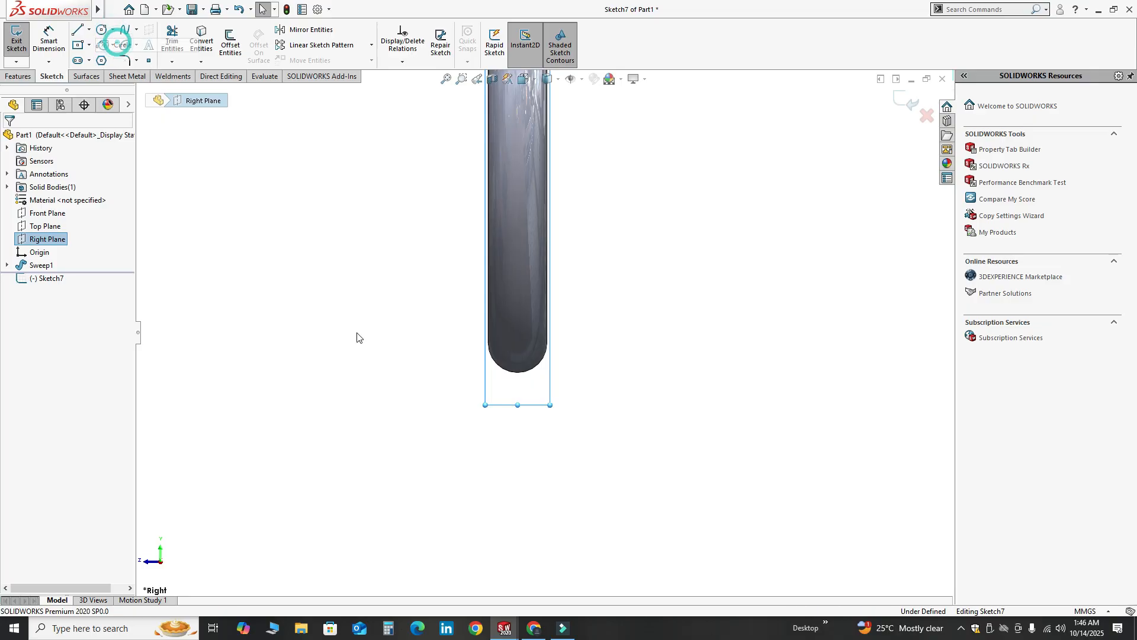
{"action": "left_click", "coordinate": [518, 388]}
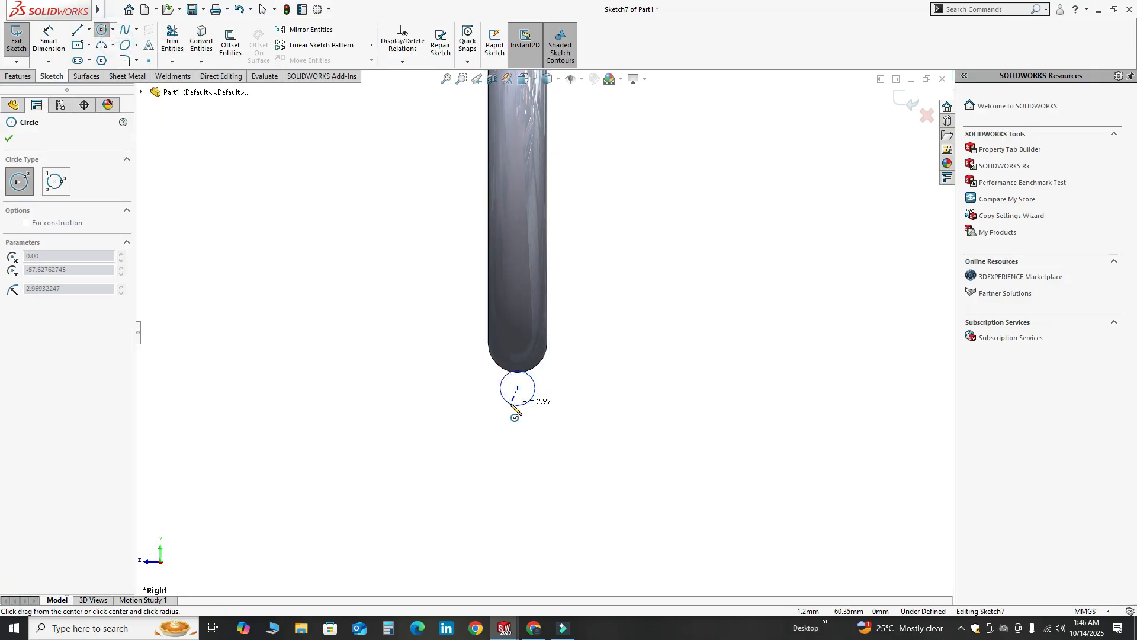
{"action": "left_click", "coordinate": [516, 407]}
{"action": "key", "text": "Escape"}
{"action": "key", "text": "Escape"}
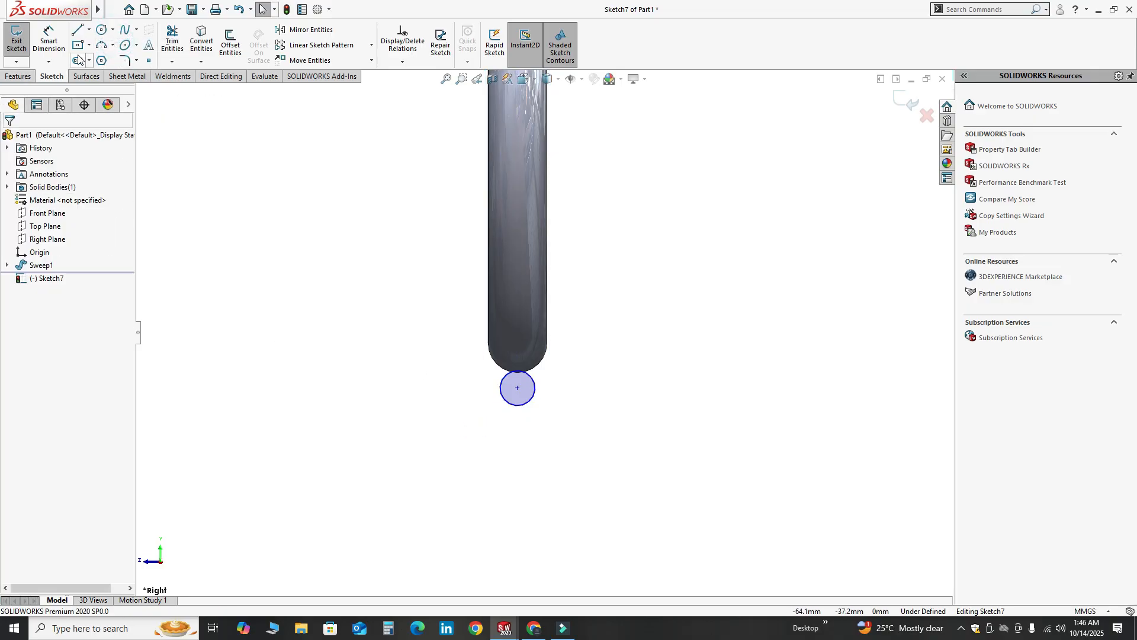
Step: Dimension the small circle below the ring to a diameter of 5 mm
{"action": "left_click", "coordinate": [48, 42]}
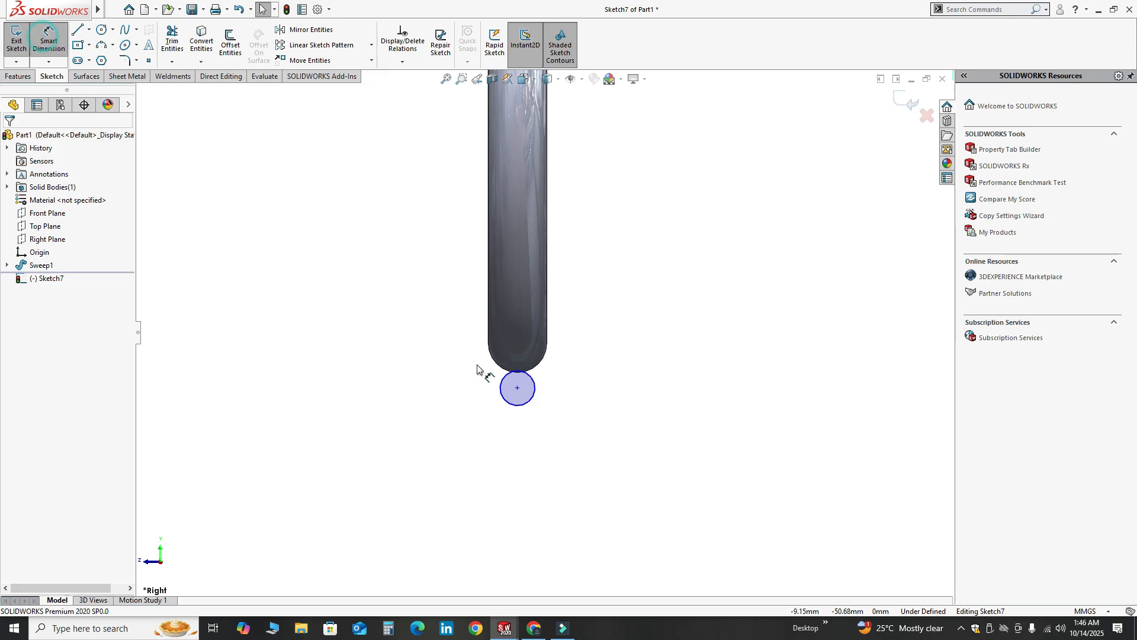
{"action": "left_click", "coordinate": [522, 407]}
{"action": "left_click", "coordinate": [596, 455]}
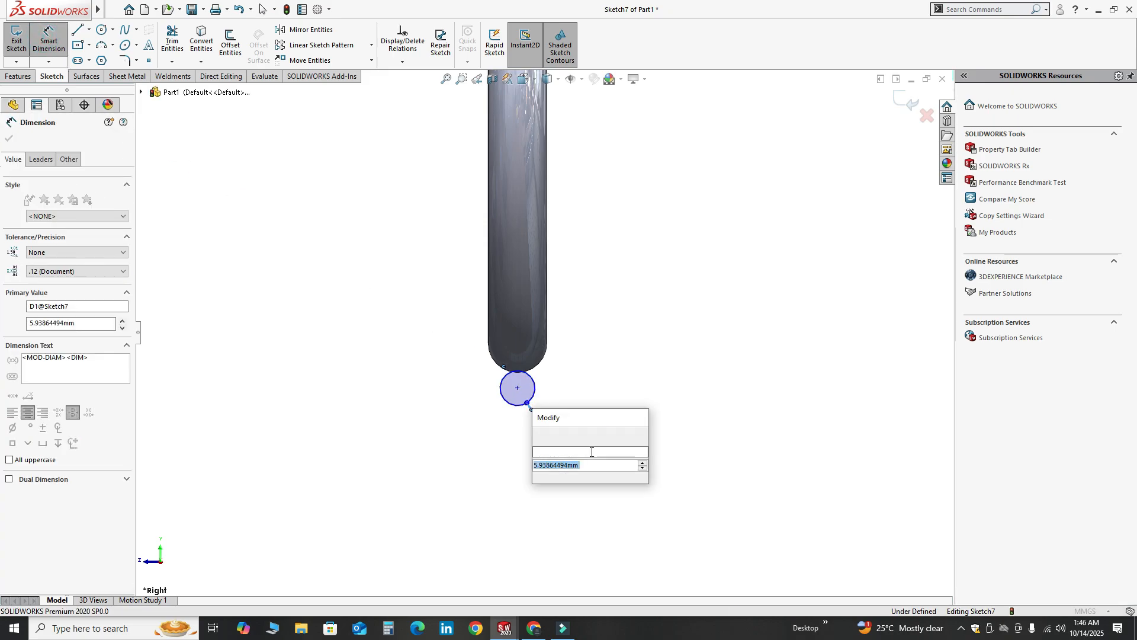
{"action": "type", "text": "5"}
{"action": "key", "text": "Return"}
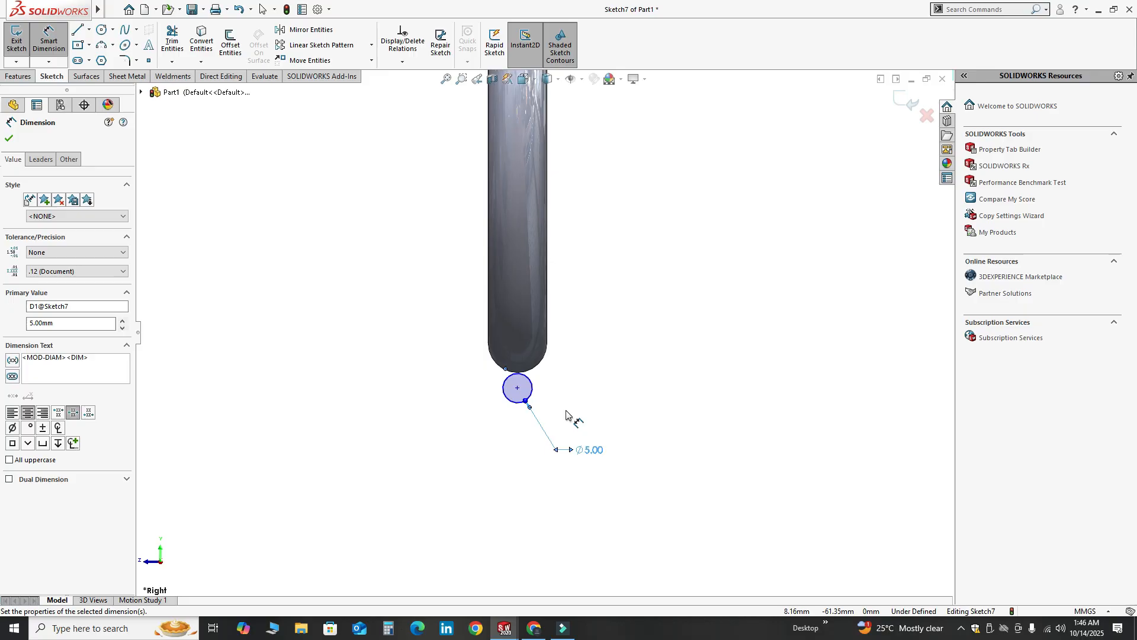
{"action": "key", "text": "Escape"}
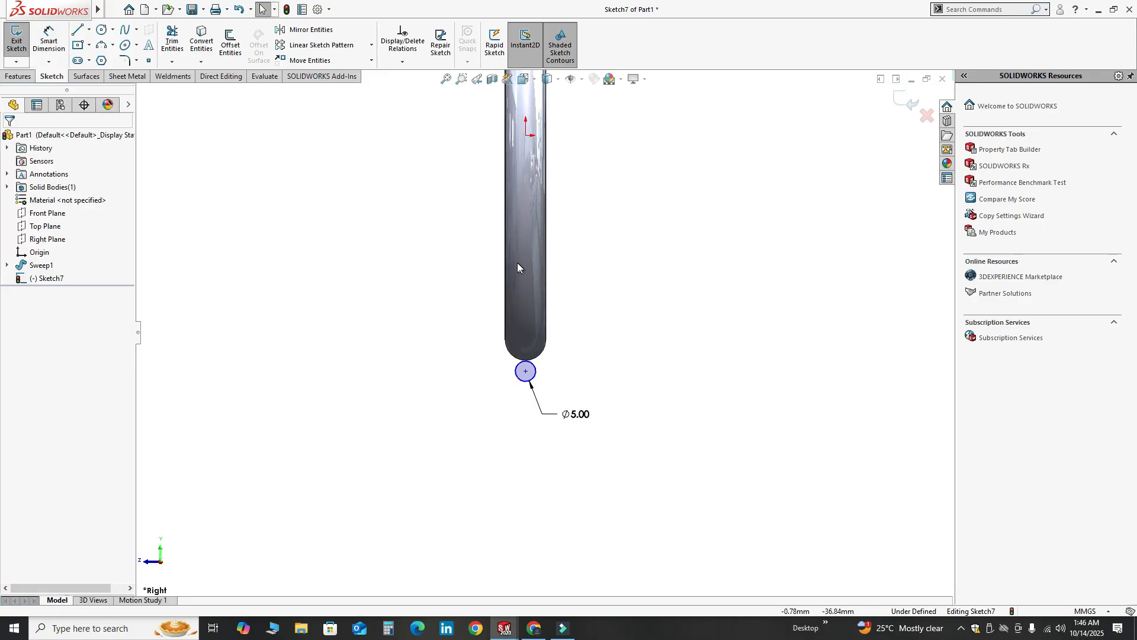
Step: Draw a vertical centerline from the origin to the centre of the small circle below the ring
{"action": "left_click", "coordinate": [89, 29]}
{"action": "left_click", "coordinate": [95, 46]}
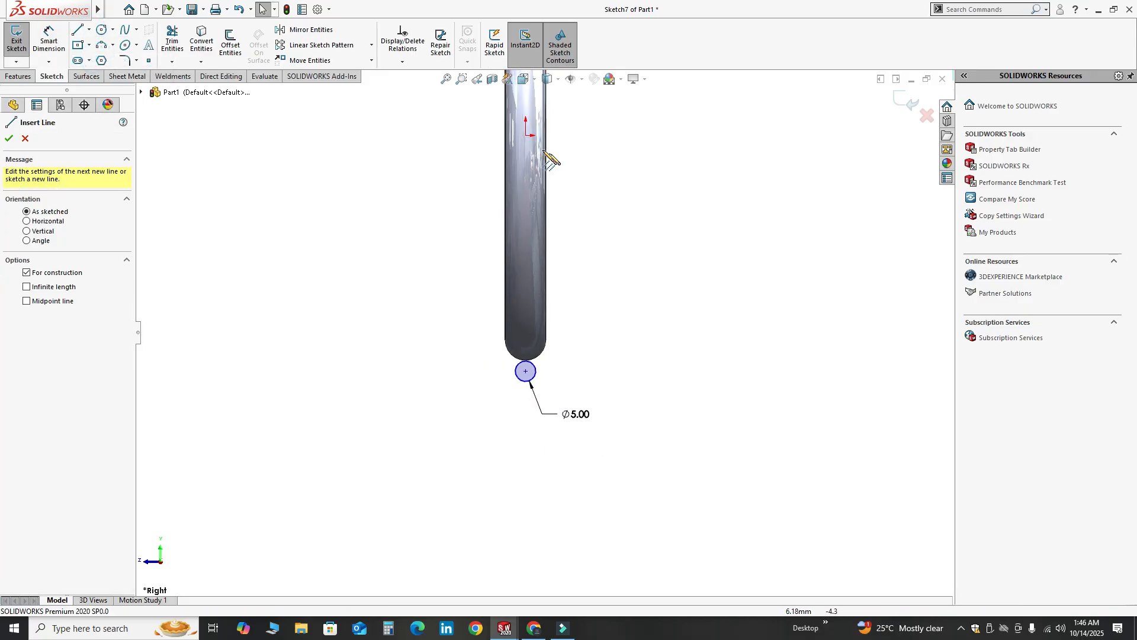
{"action": "scroll", "coordinate": [516, 379], "scroll_direction": "up", "scroll_amount": 2}
{"action": "left_click", "coordinate": [530, 367]}
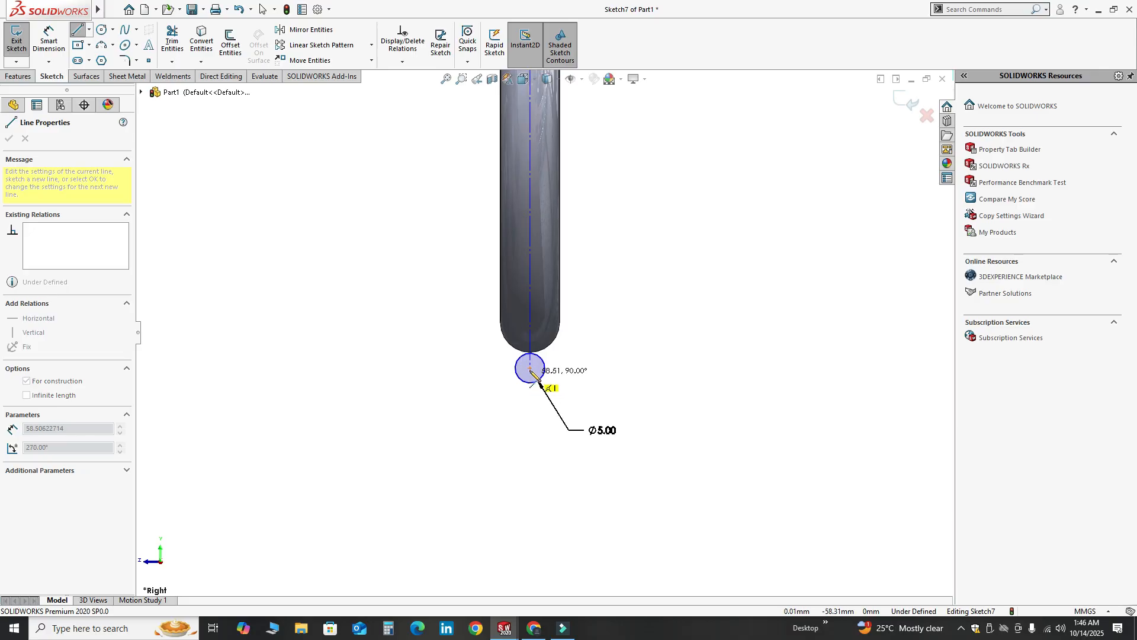
{"action": "key", "text": "Escape"}
{"action": "scroll", "coordinate": [544, 329], "scroll_direction": "down", "scroll_amount": 2}
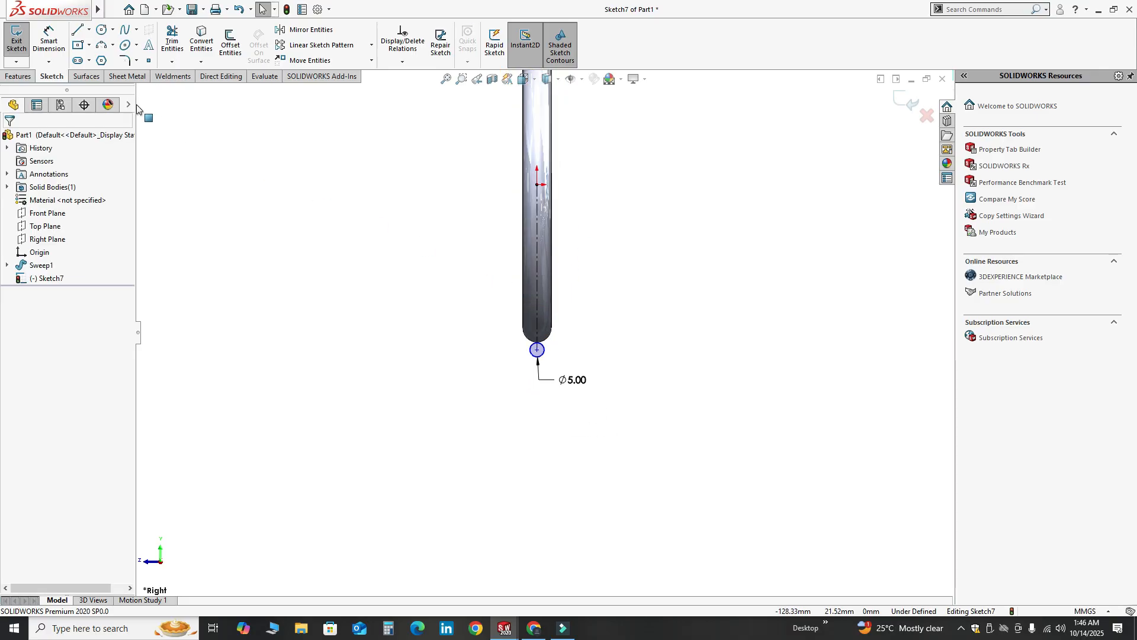
Step: Dimension the centerline between the origin and the small circle's centre as 55 mm and exit the sketch
{"action": "left_click", "coordinate": [48, 40]}
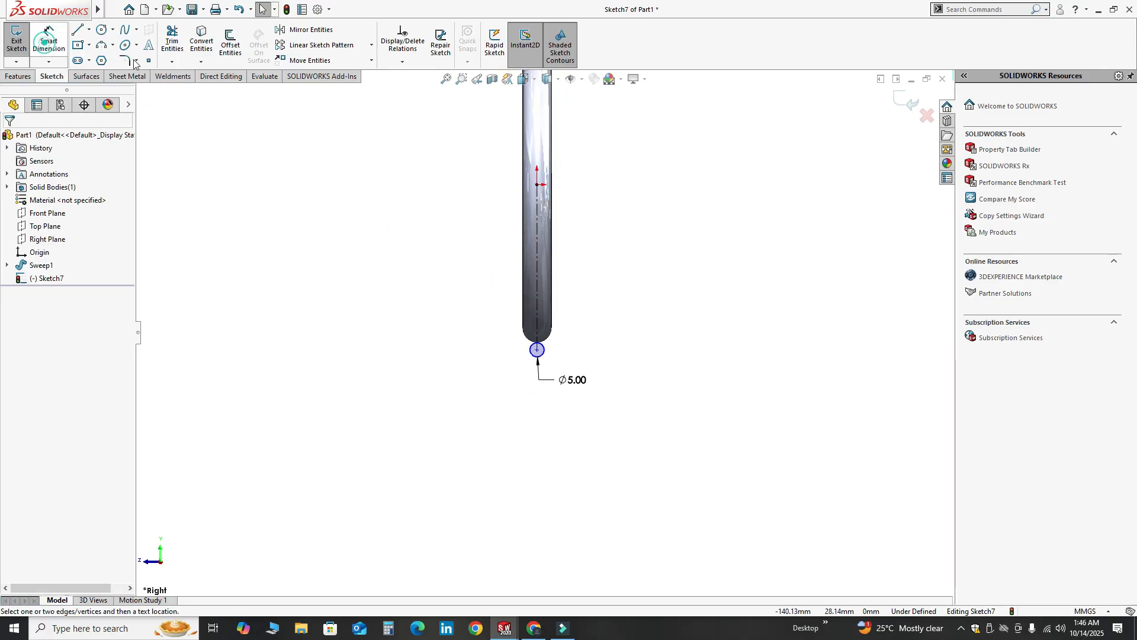
{"action": "left_click", "coordinate": [537, 251]}
{"action": "left_click", "coordinate": [632, 263]}
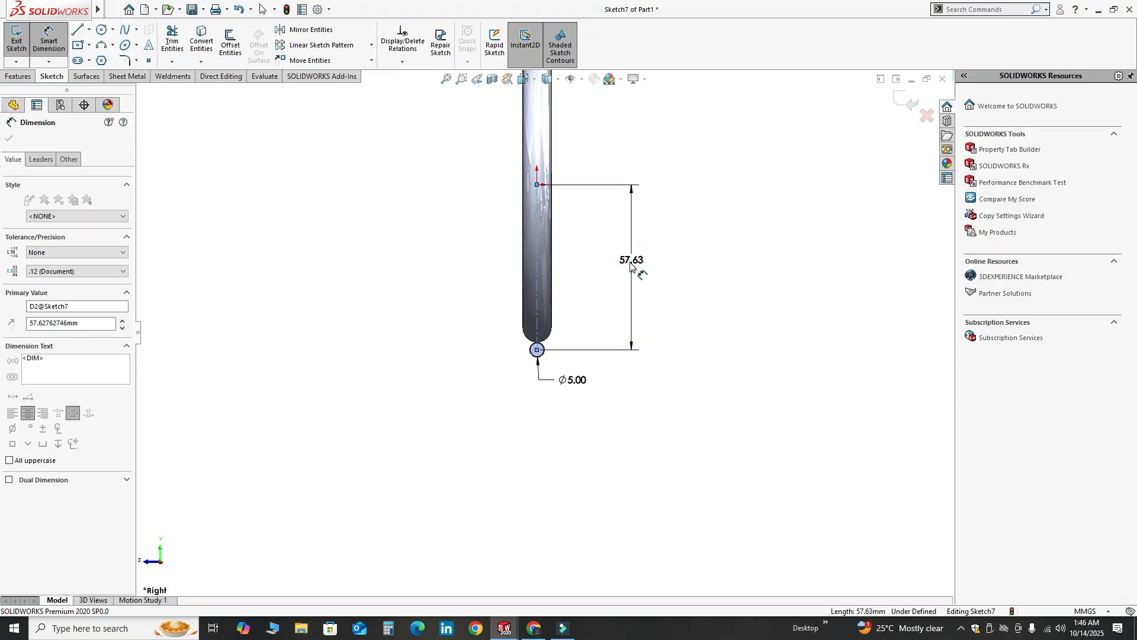
{"action": "type", "text": "55"}
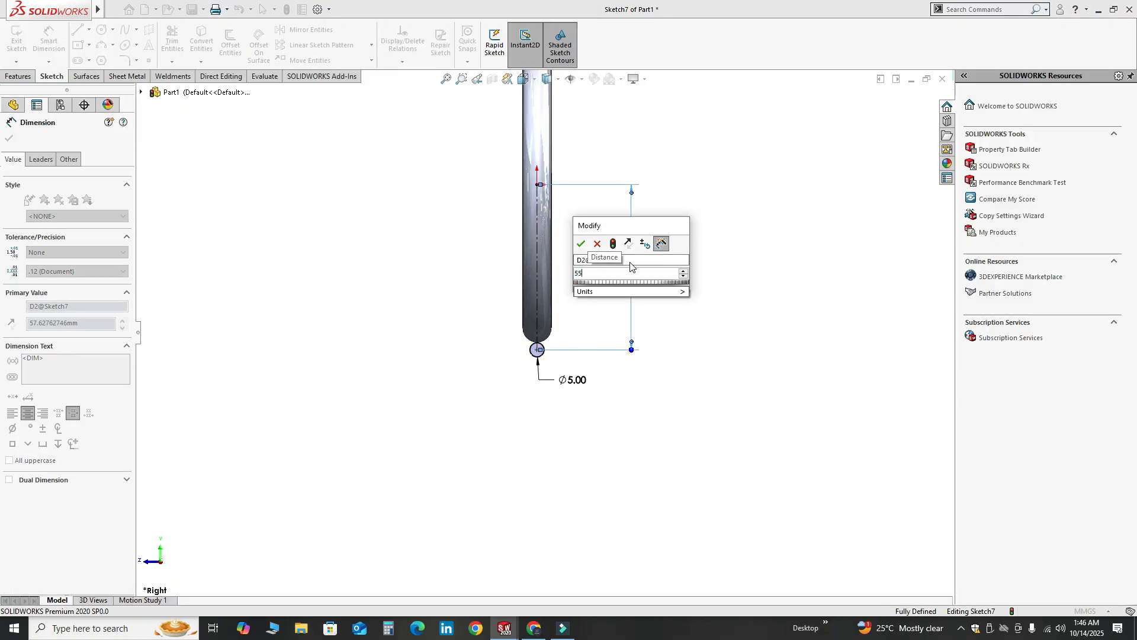
{"action": "key", "text": "Return"}
{"action": "key", "text": "Escape"}
{"action": "scroll", "coordinate": [629, 263], "scroll_direction": "down", "scroll_amount": 3}
{"action": "scroll", "coordinate": [554, 341], "scroll_direction": "up", "scroll_amount": 2}
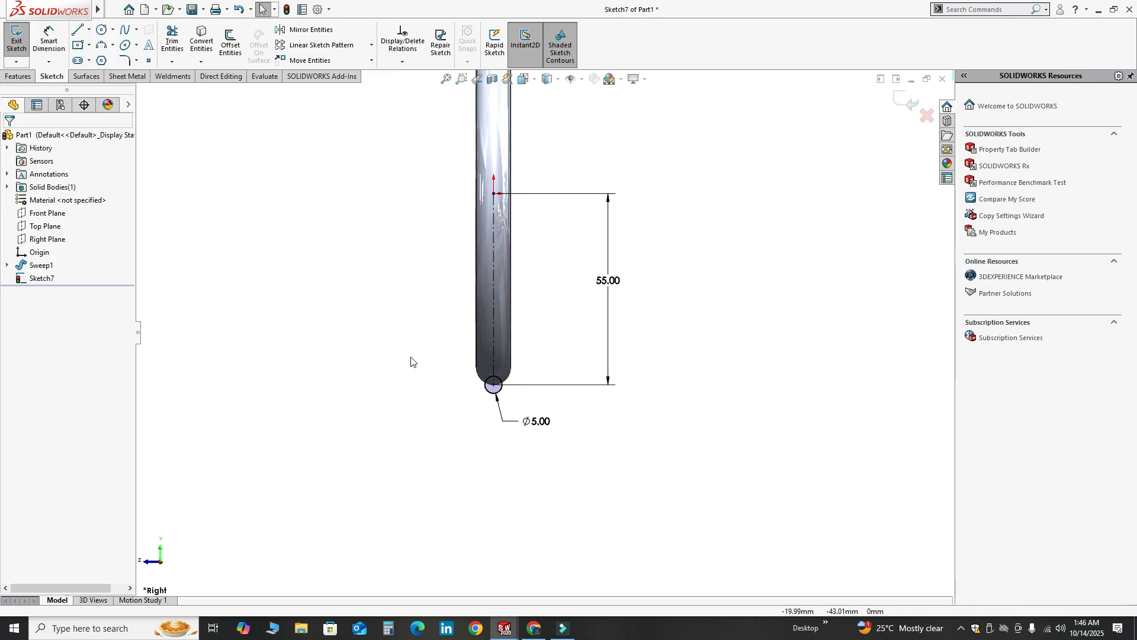
{"action": "mouse_move", "coordinate": [411, 361]}
{"action": "middle_mouse_down"}
{"action": "mouse_move", "coordinate": [411, 386]}
{"action": "mouse_move", "coordinate": [485, 225]}
{"action": "mouse_move", "coordinate": [328, 257]}
{"action": "mouse_move", "coordinate": [363, 407]}
{"action": "mouse_move", "coordinate": [373, 320]}
{"action": "mouse_move", "coordinate": [401, 396]}
{"action": "mouse_move", "coordinate": [485, 219]}
{"action": "mouse_move", "coordinate": [505, 299]}
{"action": "mouse_move", "coordinate": [521, 284]}
{"action": "mouse_move", "coordinate": [457, 305]}
{"action": "mouse_move", "coordinate": [445, 335]}
{"action": "mouse_move", "coordinate": [414, 310]}
{"action": "middle_mouse_up"}
{"action": "left_click", "coordinate": [906, 101]}
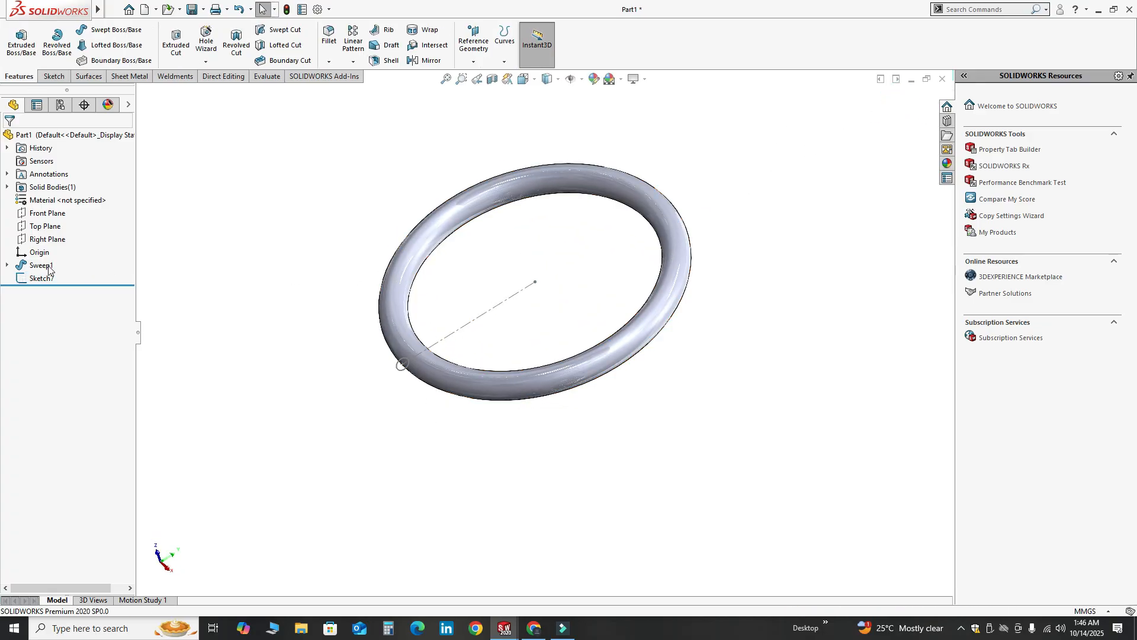
Step: Show the circular path sketch absorbed in the ring's sweep feature
{"action": "left_click", "coordinate": [7, 265]}
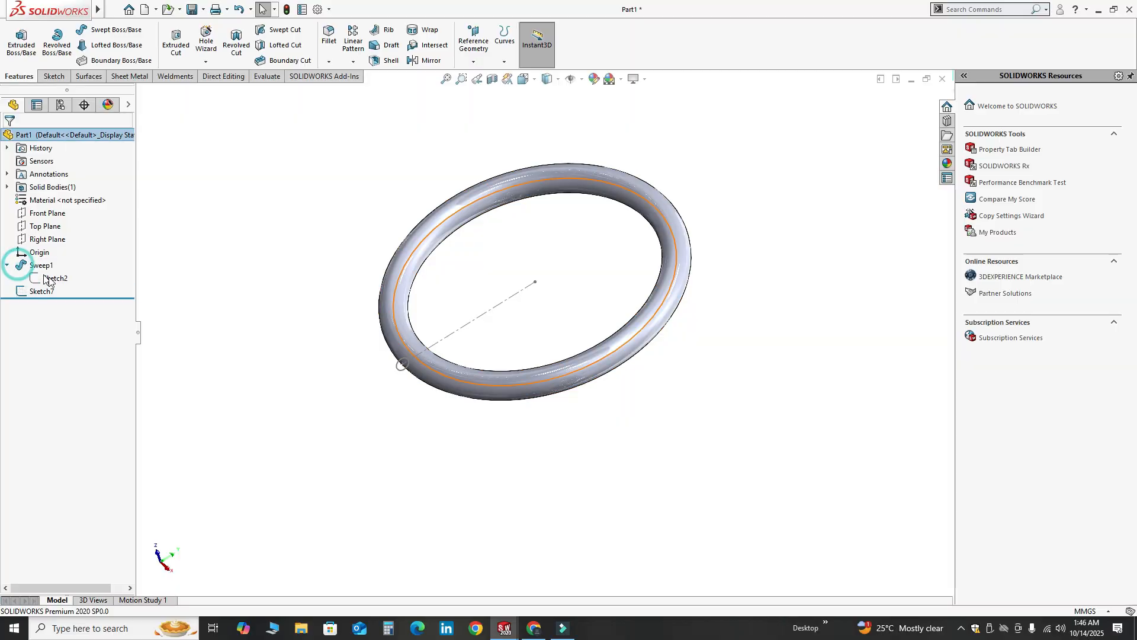
{"action": "left_click", "coordinate": [53, 278]}
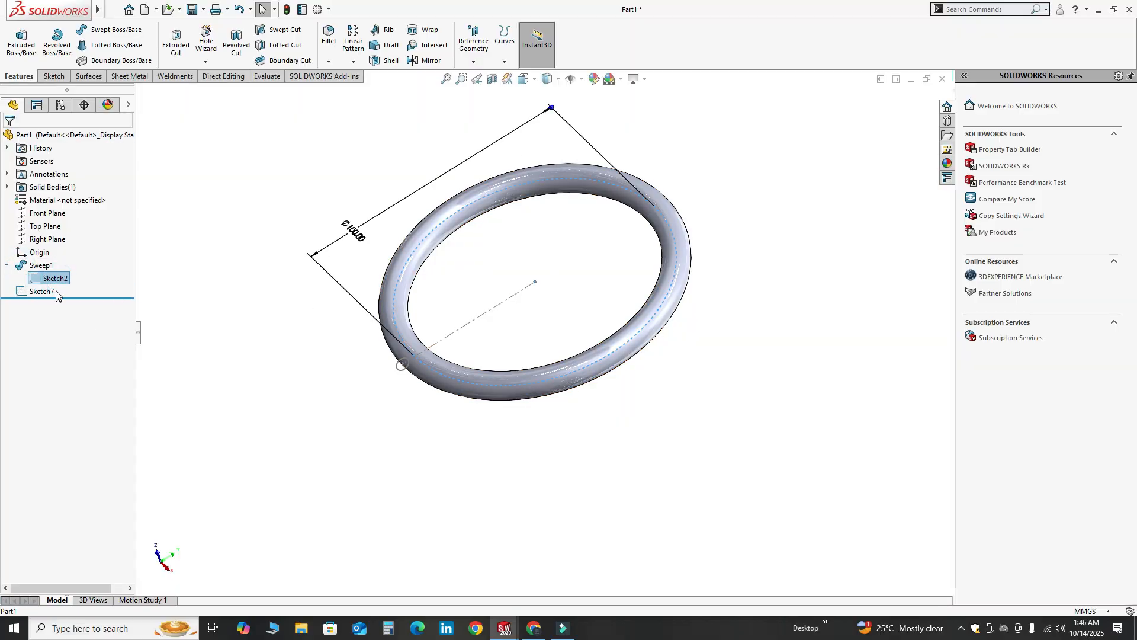
{"action": "right_click", "coordinate": [56, 281]}
{"action": "left_click", "coordinate": [90, 235]}
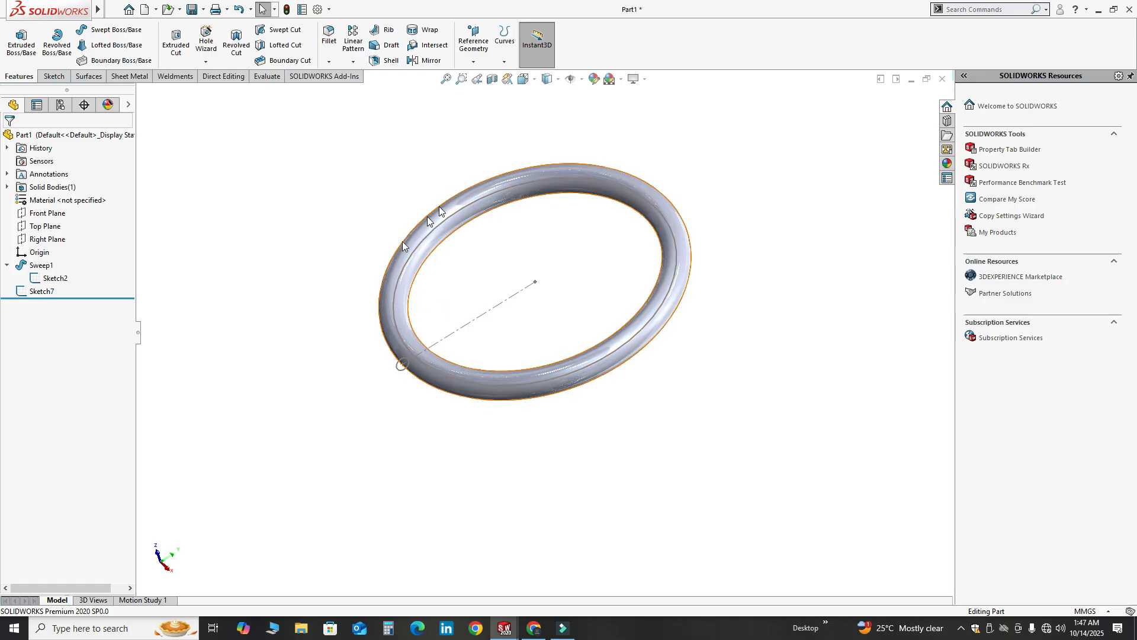
{"action": "middle_click_drag", "start_coordinate": [452, 311], "coordinate": [465, 320]}
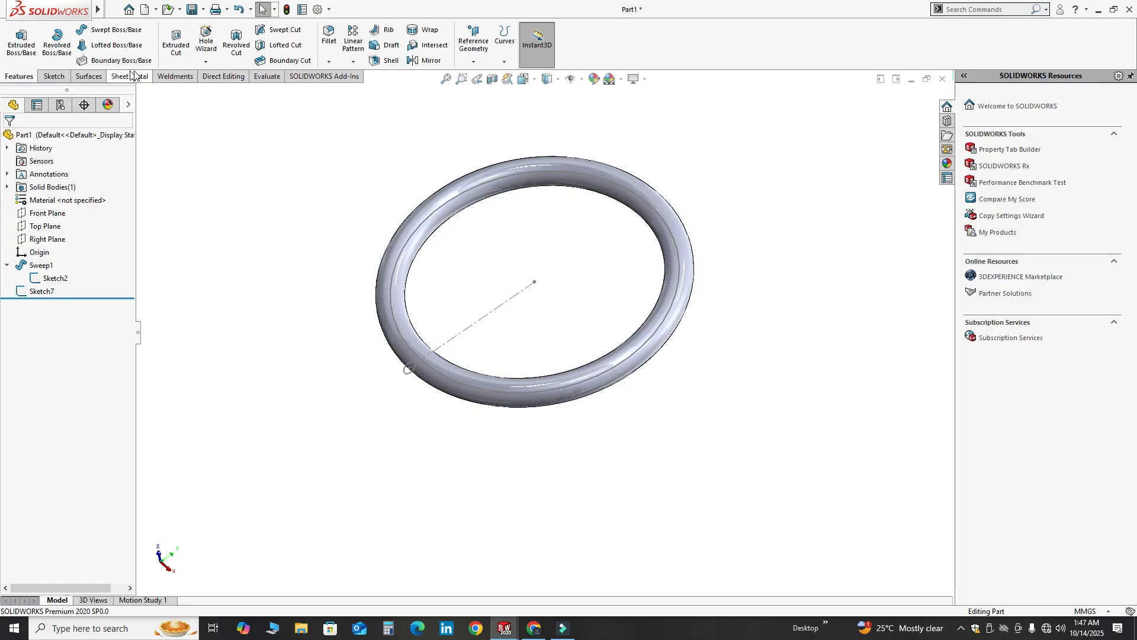
Step: Create a swept cut using the 5 mm circle sketch as the profile and the ring's circular sketch as the path
{"action": "left_click", "coordinate": [284, 33]}
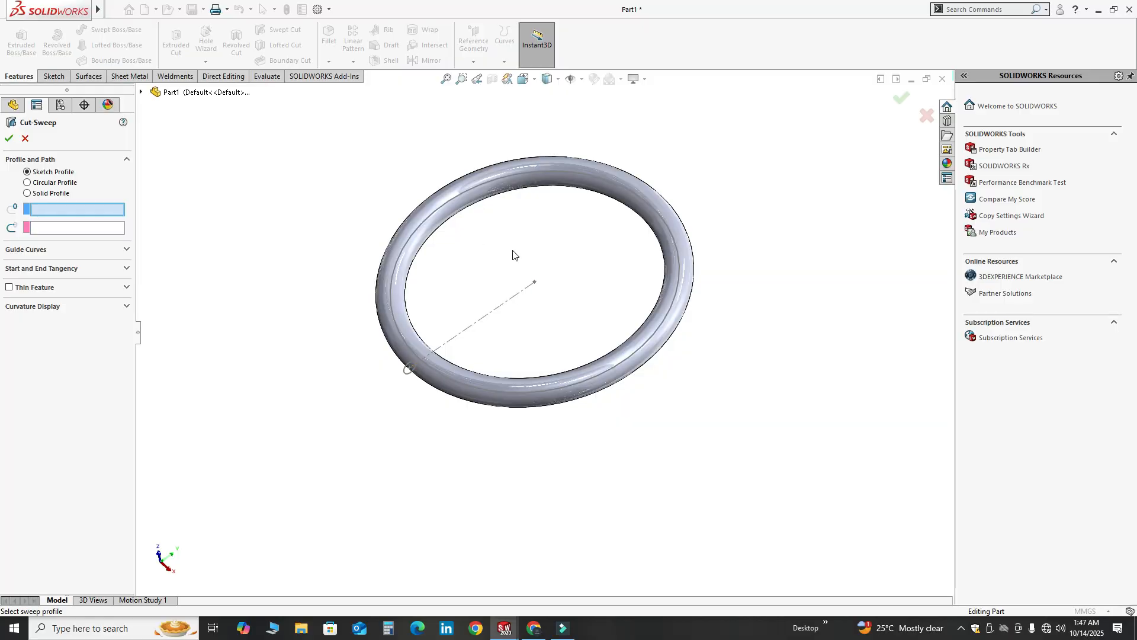
{"action": "middle_click_drag", "start_coordinate": [562, 246], "coordinate": [213, 131]}
{"action": "mouse_move", "coordinate": [303, 229]}
{"action": "middle_mouse_down"}
{"action": "mouse_move", "coordinate": [342, 208]}
{"action": "mouse_move", "coordinate": [330, 300]}
{"action": "mouse_move", "coordinate": [310, 245]}
{"action": "middle_mouse_up"}
{"action": "left_click", "coordinate": [322, 308]}
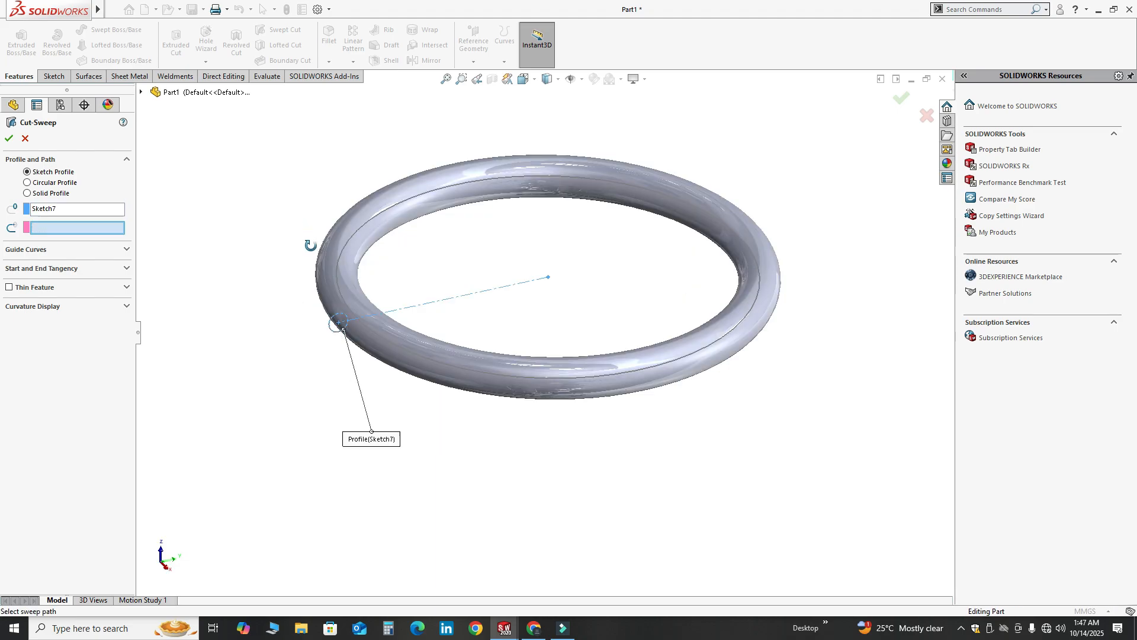
{"action": "left_click", "coordinate": [346, 252]}
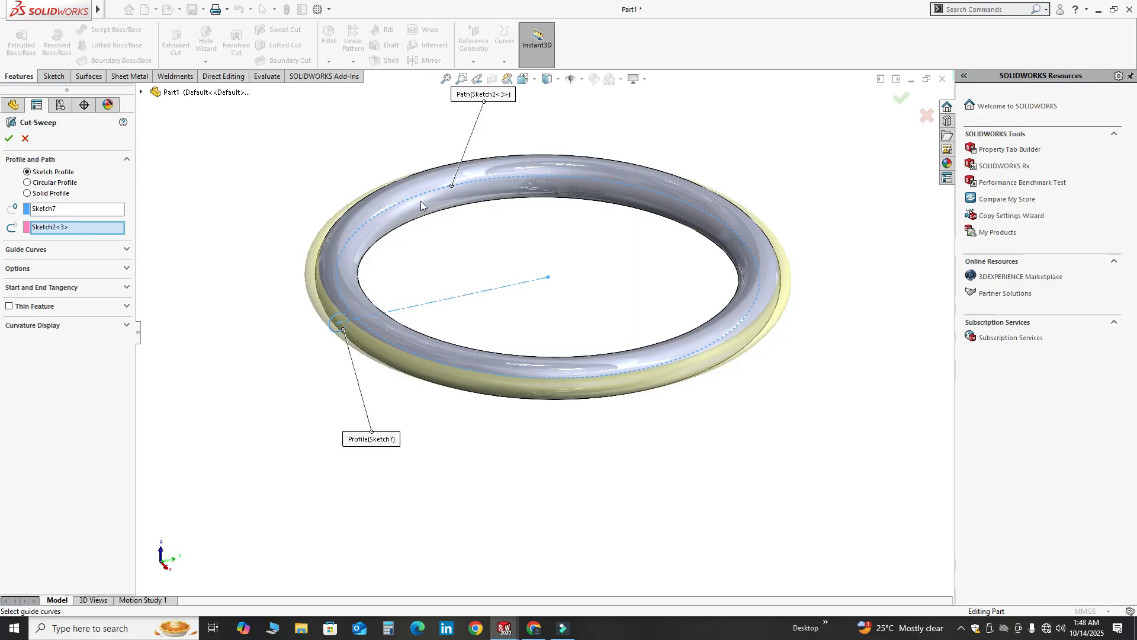
{"action": "mouse_move", "coordinate": [420, 201]}
{"action": "middle_mouse_down"}
{"action": "mouse_move", "coordinate": [500, 85]}
{"action": "mouse_move", "coordinate": [482, 172]}
{"action": "mouse_move", "coordinate": [500, 195]}
{"action": "mouse_move", "coordinate": [479, 190]}
{"action": "middle_mouse_up"}
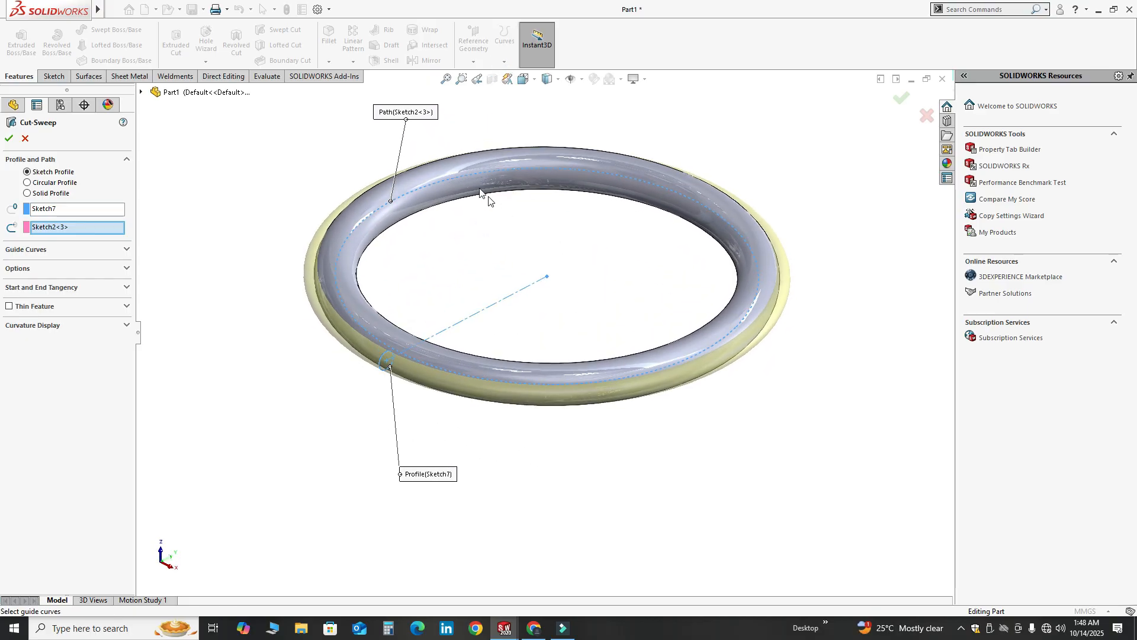
{"action": "left_click", "coordinate": [7, 143]}
{"action": "left_click", "coordinate": [467, 242]}
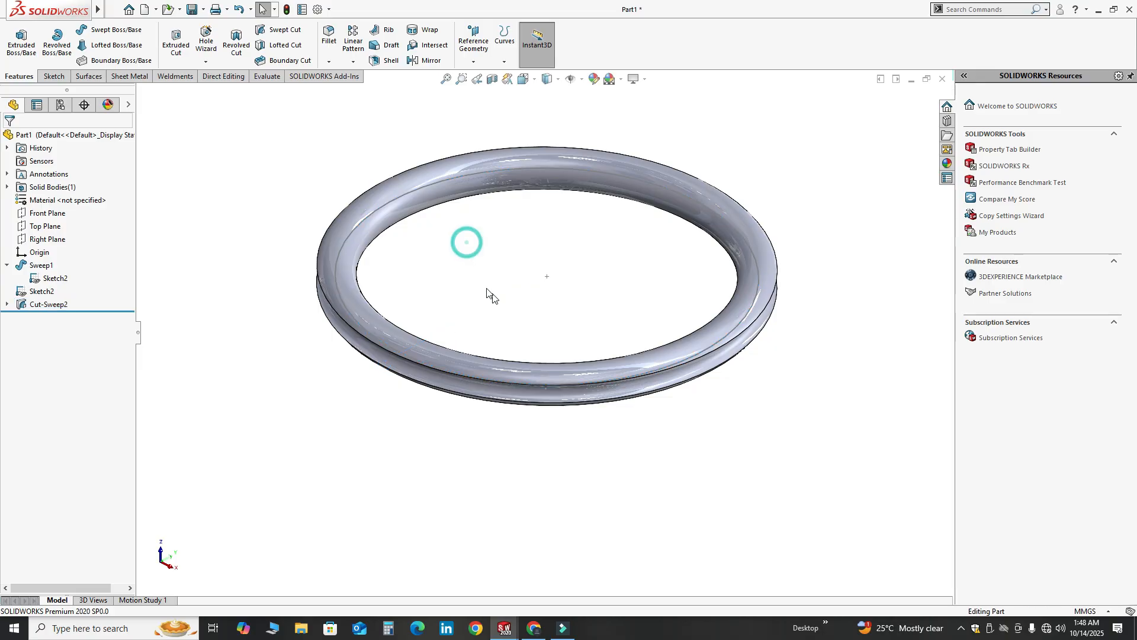
Step: Edit the swept cut feature and keep its profile orientation as Follow Path
{"action": "middle_click_drag", "start_coordinate": [487, 290], "coordinate": [270, 250]}
{"action": "middle_click_drag", "start_coordinate": [479, 204], "coordinate": [450, 213]}
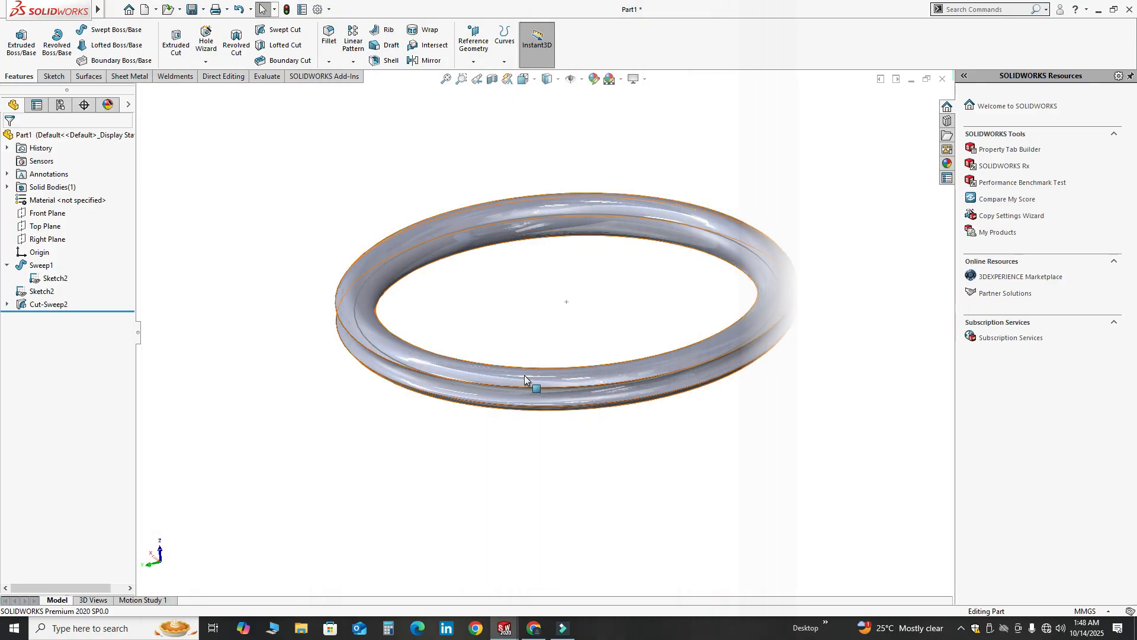
{"action": "middle_click_drag", "start_coordinate": [530, 386], "coordinate": [489, 288]}
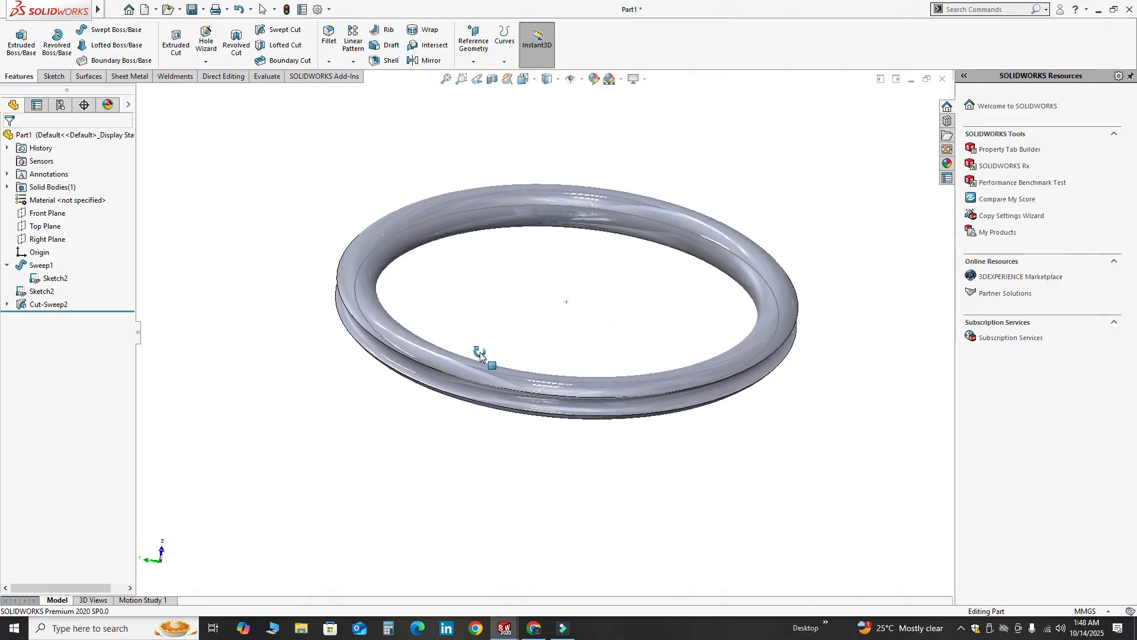
{"action": "left_click", "coordinate": [55, 305]}
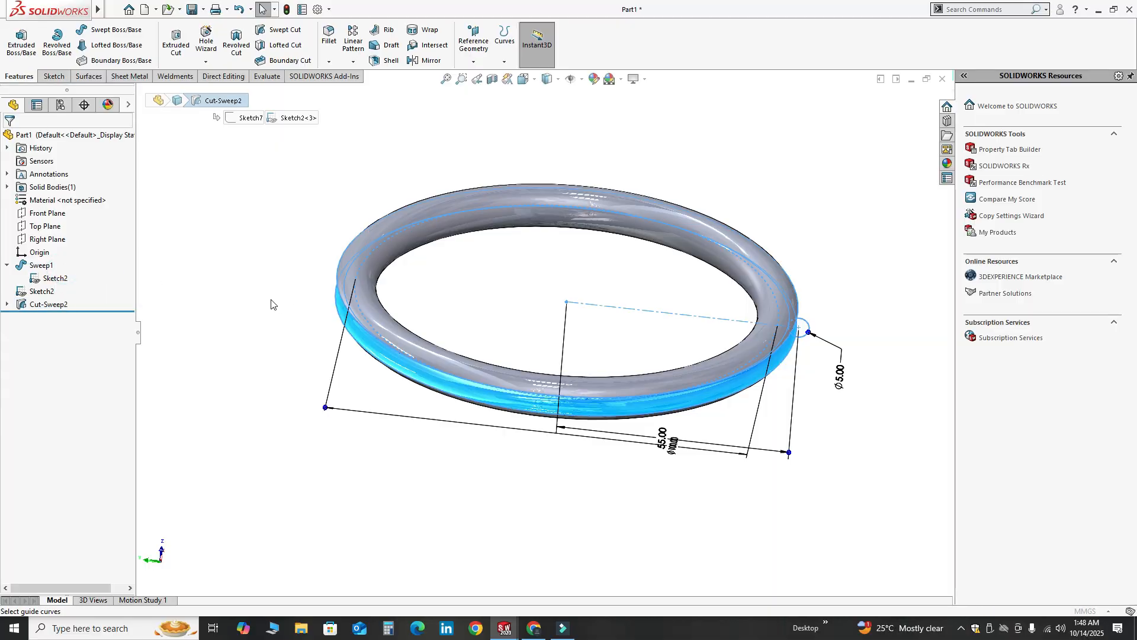
{"action": "left_click", "coordinate": [295, 279]}
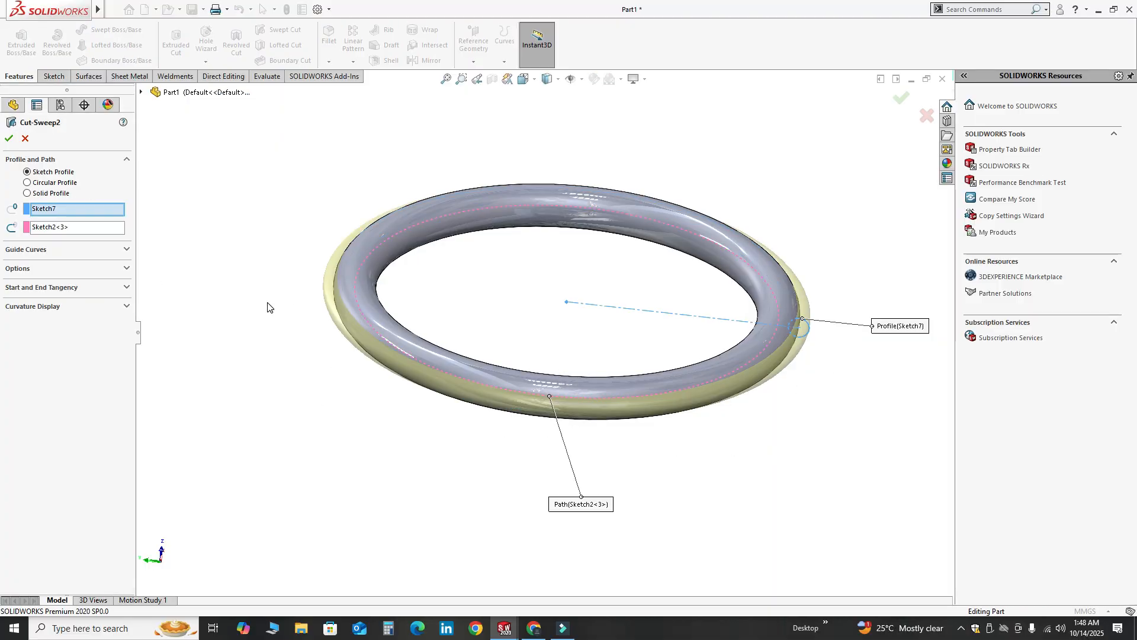
{"action": "left_click", "coordinate": [19, 270]}
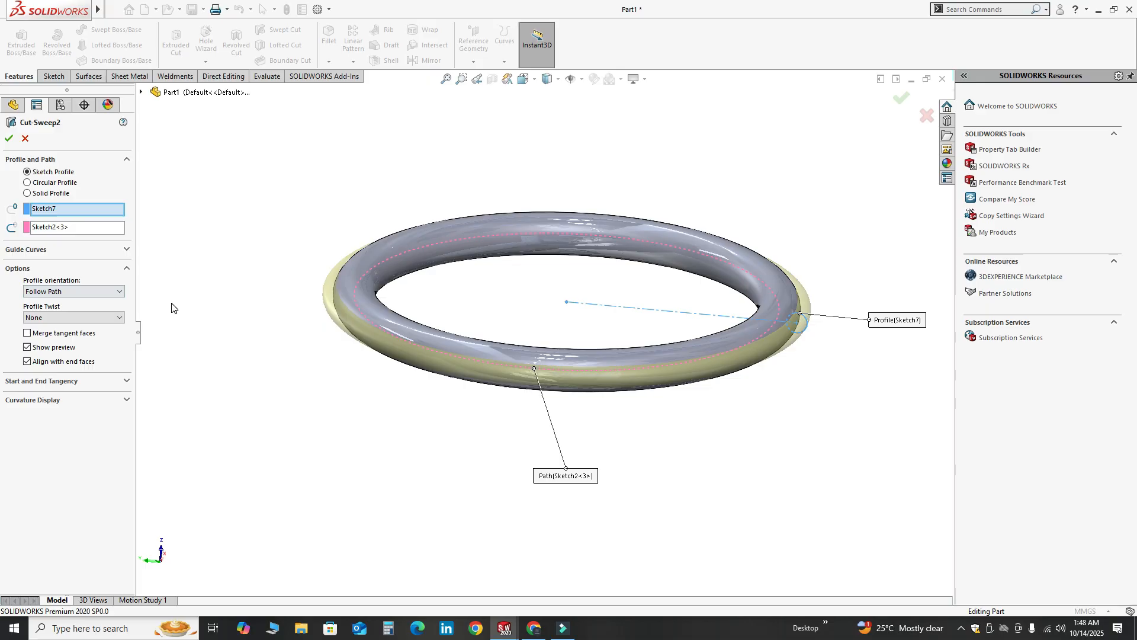
{"action": "left_click", "coordinate": [87, 291]}
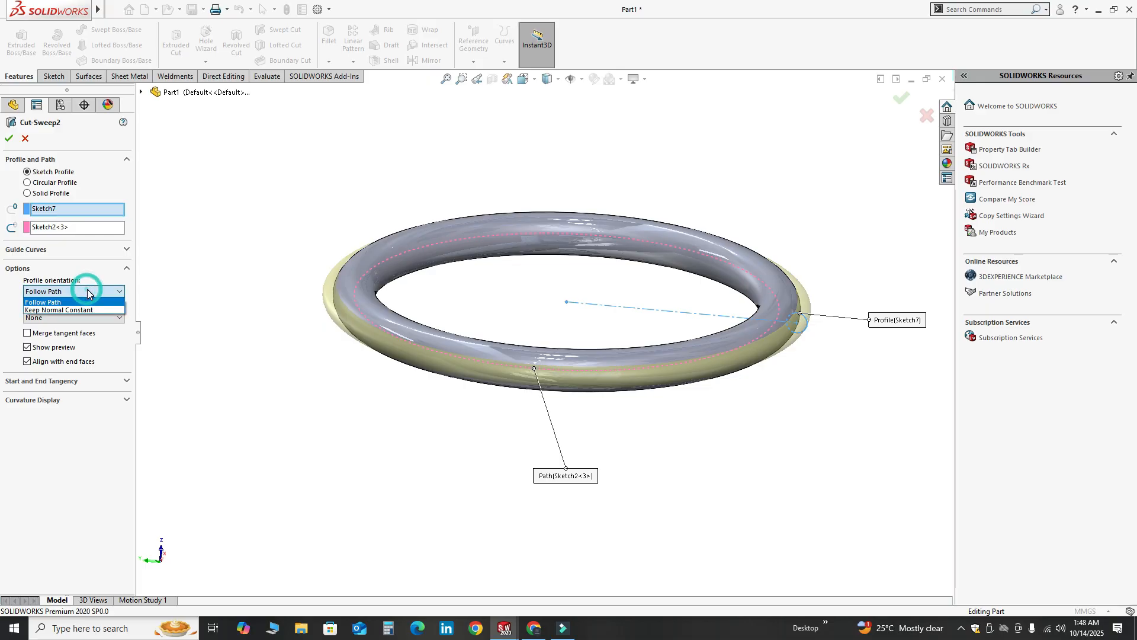
{"action": "left_click", "coordinate": [36, 302]}
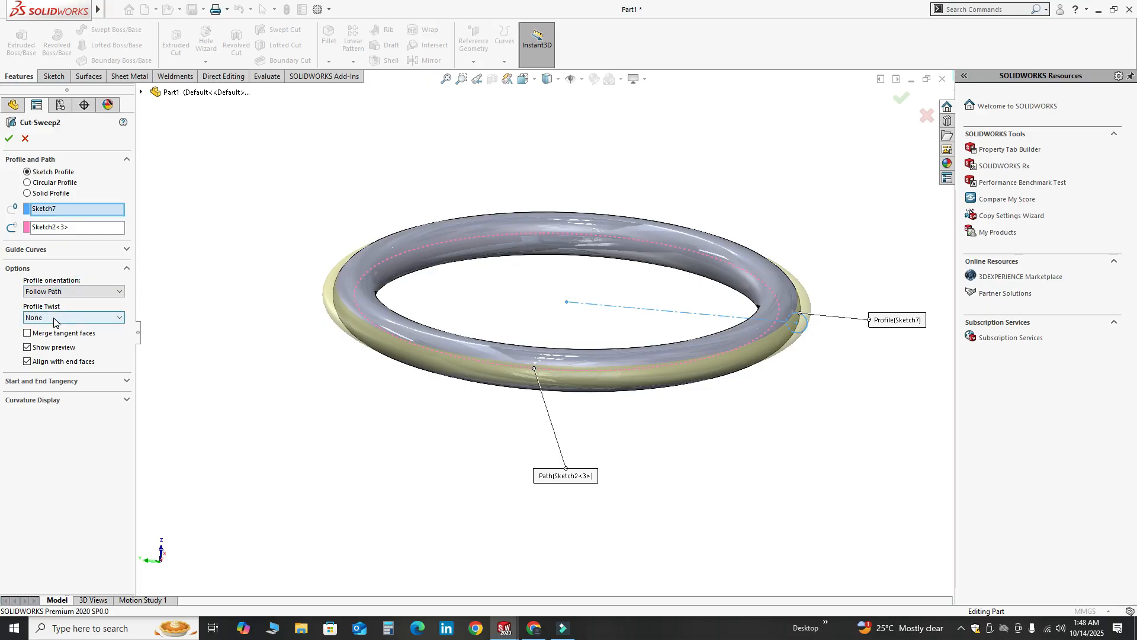
Step: Set the swept cut's profile twist to Specify Twist Value with Revolutions as the twist control
{"action": "left_click", "coordinate": [71, 320]}
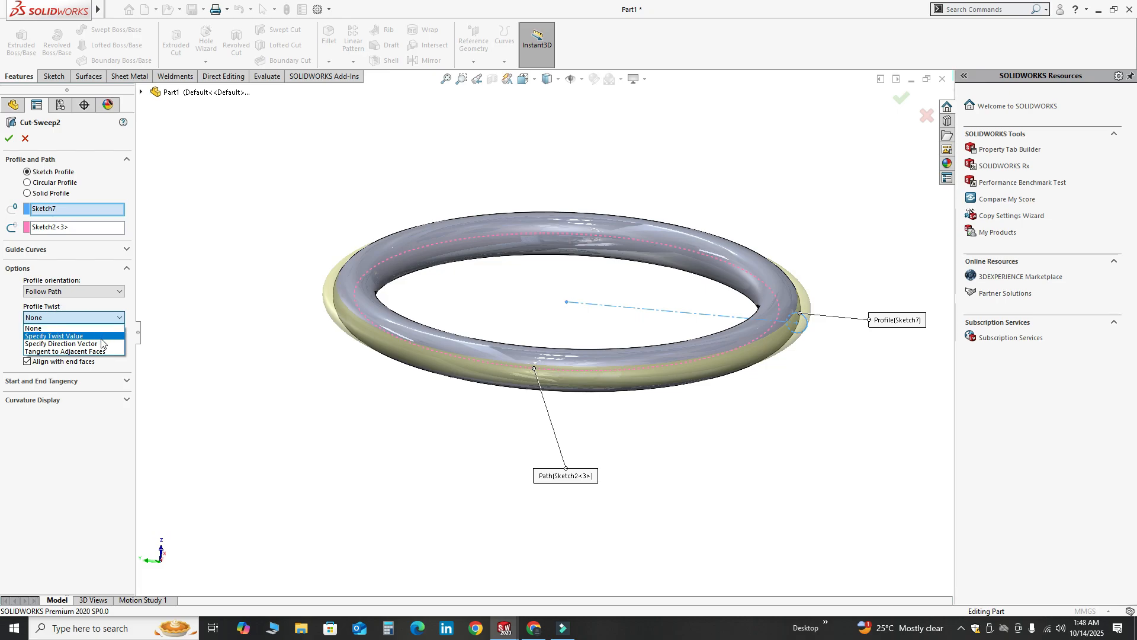
{"action": "left_click", "coordinate": [95, 336]}
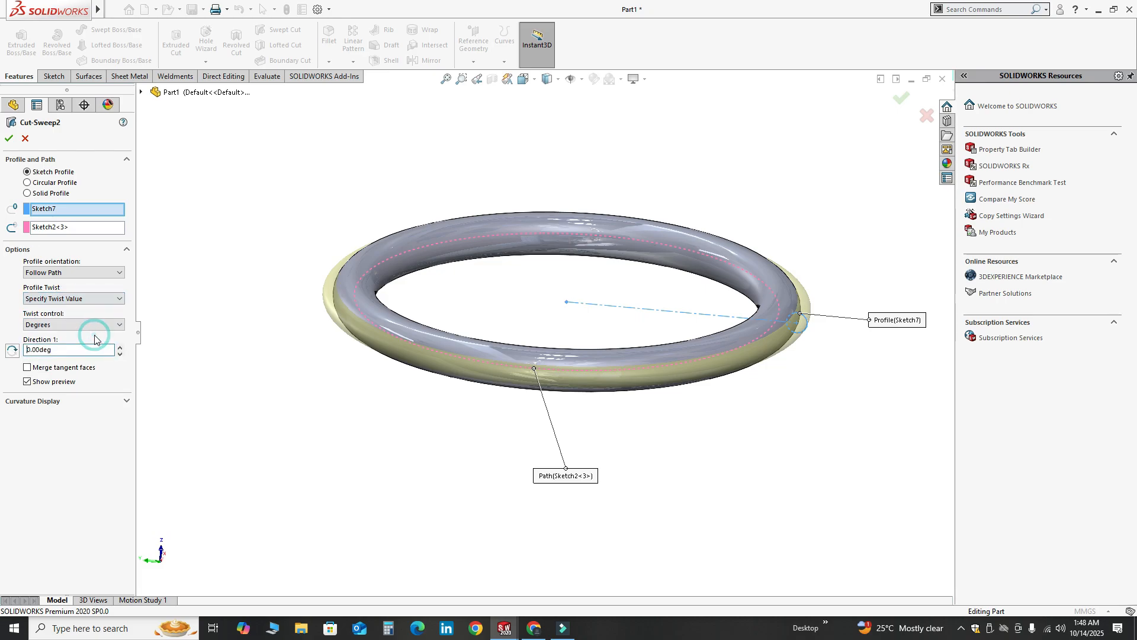
{"action": "left_click", "coordinate": [89, 324]}
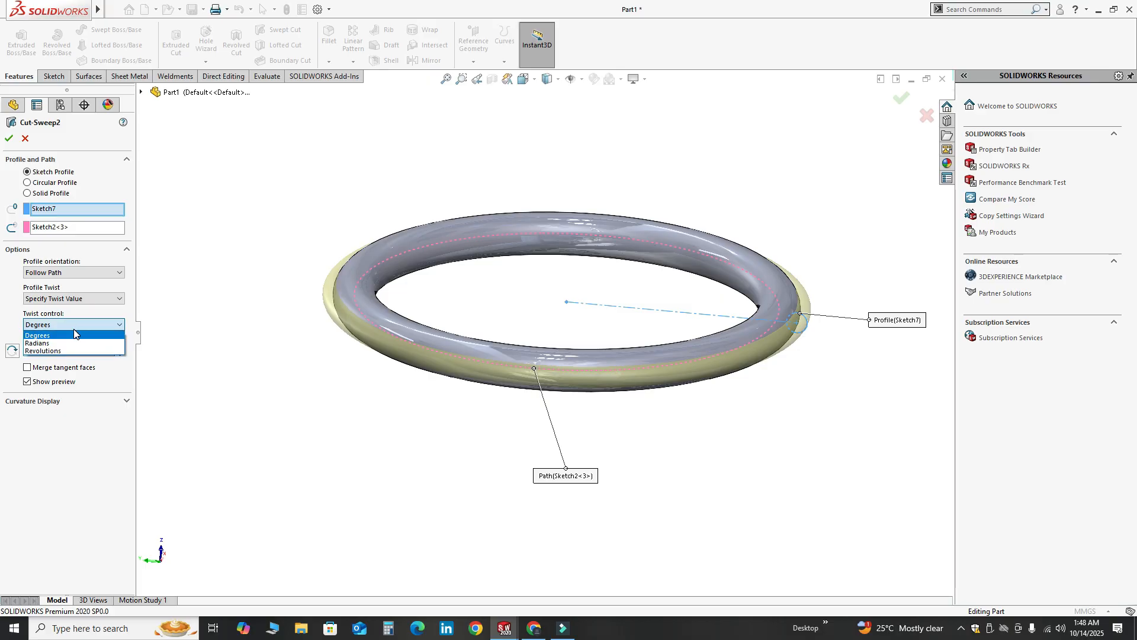
{"action": "left_click", "coordinate": [71, 350]}
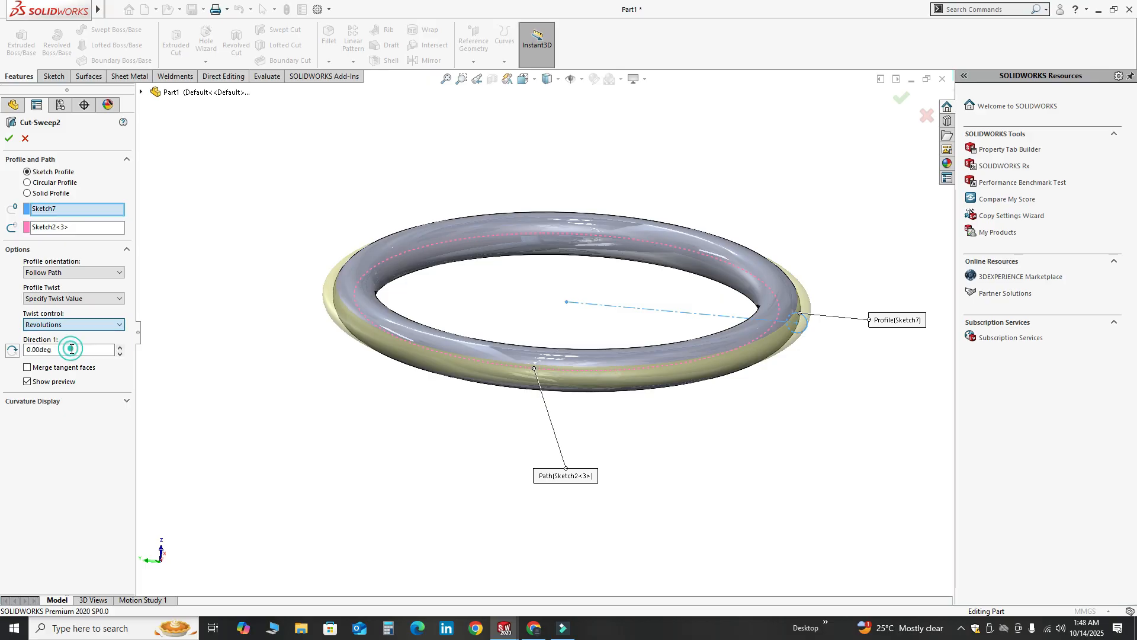
Step: Set the swept cut's twist to 15 revolutions in Direction 1 and enable merging of tangent faces
{"action": "middle_click_drag", "start_coordinate": [379, 330], "coordinate": [402, 322]}
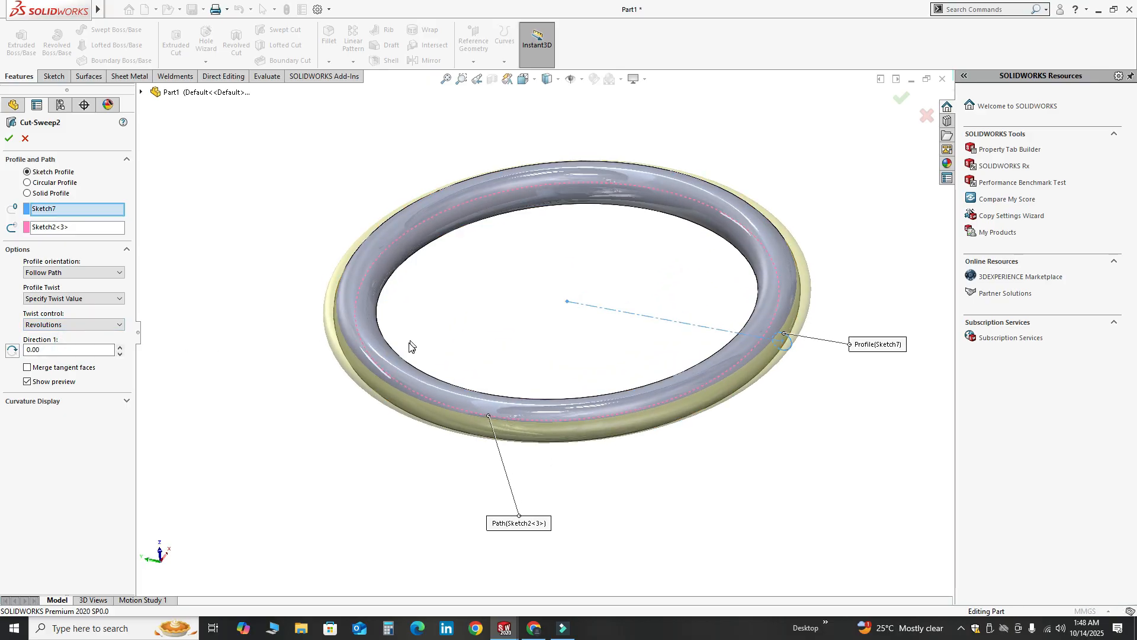
{"action": "left_click", "coordinate": [121, 347]}
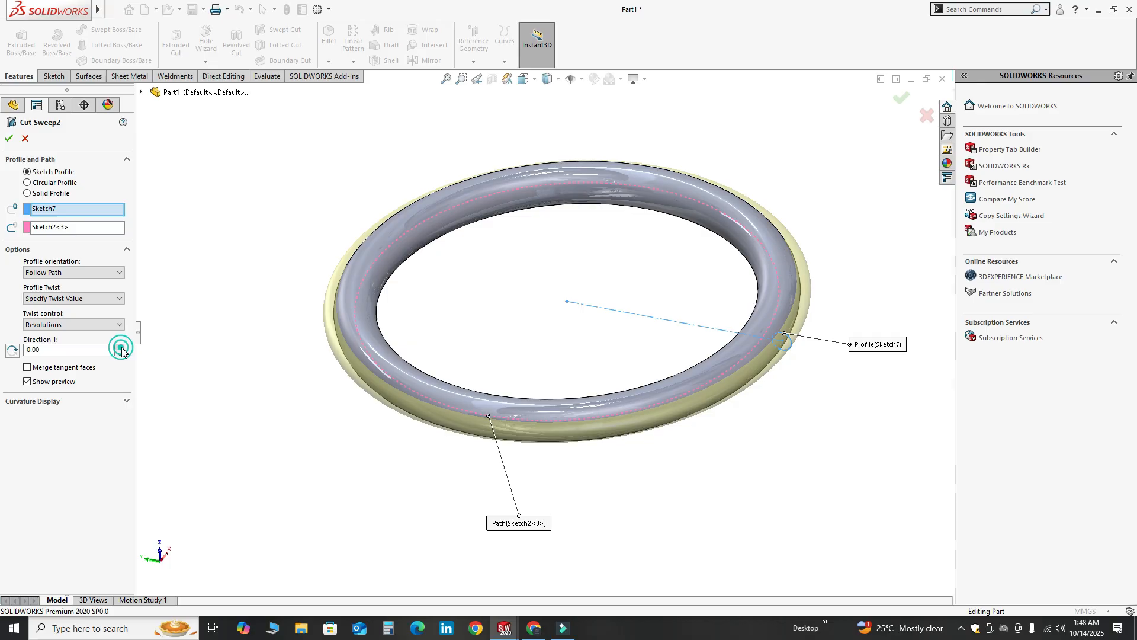
{"action": "left_click", "coordinate": [121, 347]}
{"action": "left_click", "coordinate": [121, 348]}
{"action": "left_click", "coordinate": [121, 348]}
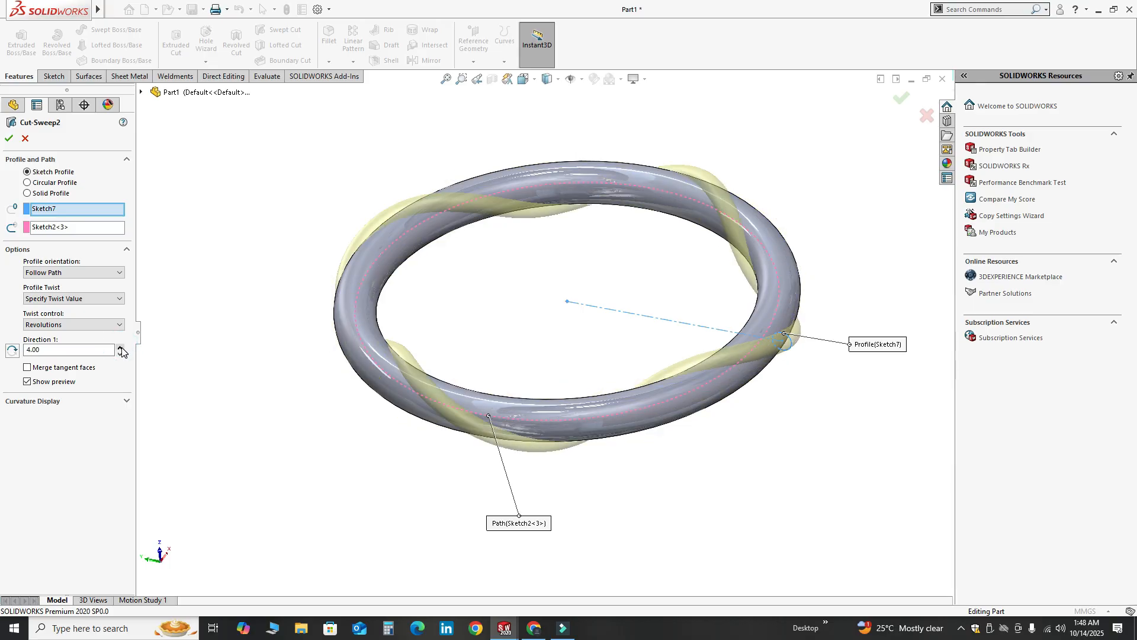
{"action": "left_click", "coordinate": [121, 348]}
{"action": "left_click", "coordinate": [121, 347]}
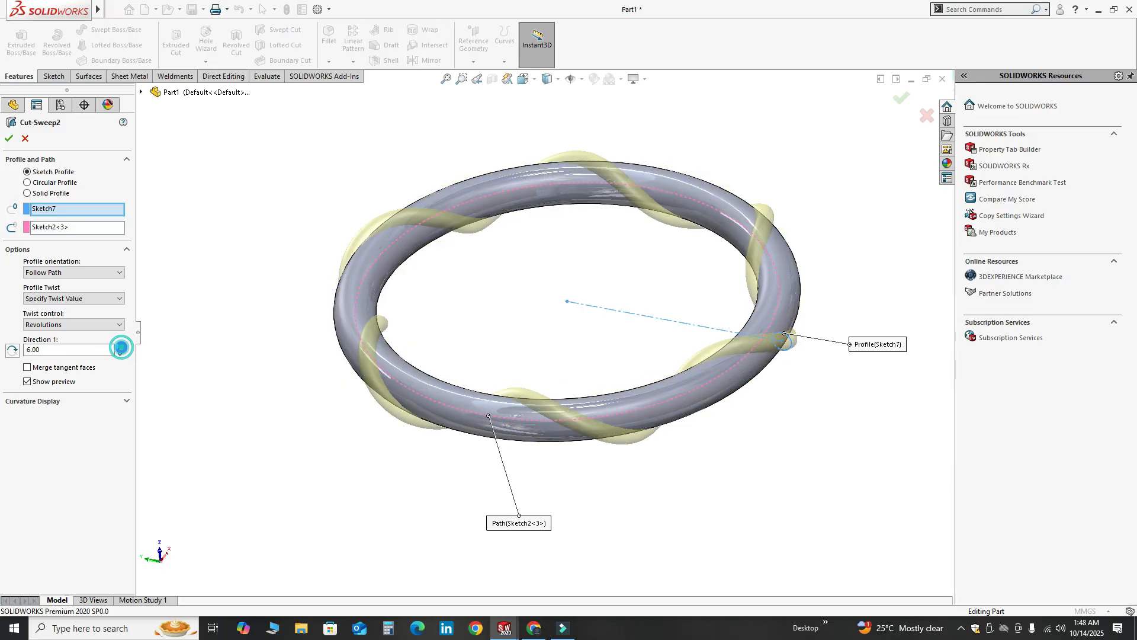
{"action": "left_click", "coordinate": [121, 347]}
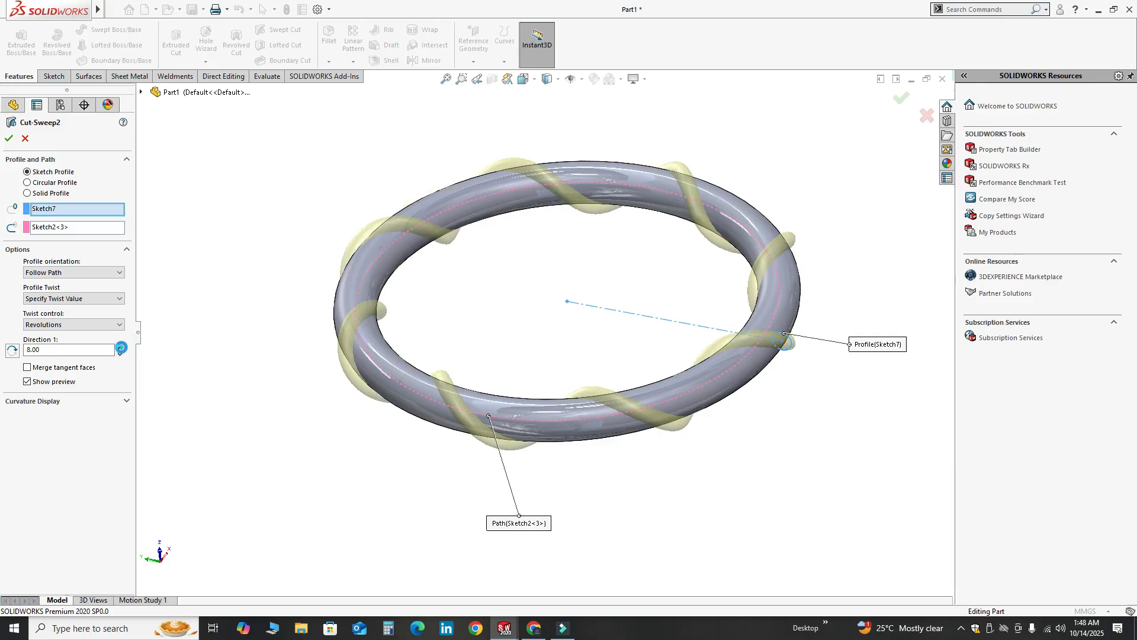
{"action": "left_click", "coordinate": [121, 347]}
{"action": "left_click", "coordinate": [120, 347]}
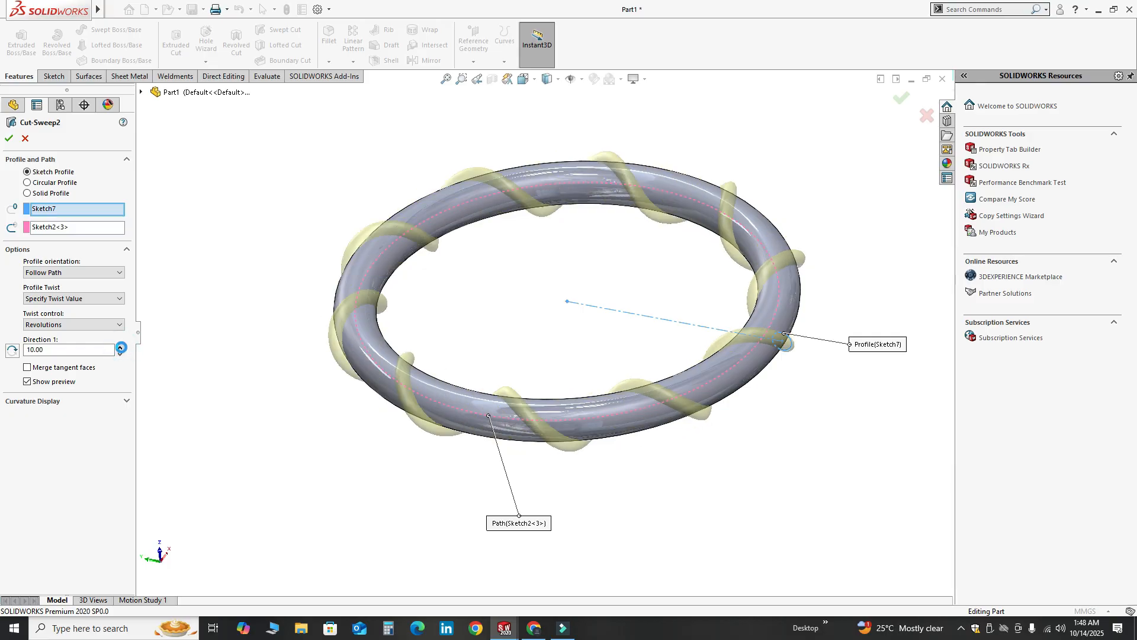
{"action": "left_click", "coordinate": [121, 348]}
{"action": "left_click", "coordinate": [121, 347]}
{"action": "left_click", "coordinate": [121, 348]}
{"action": "left_click", "coordinate": [121, 347]}
{"action": "left_click", "coordinate": [121, 349]}
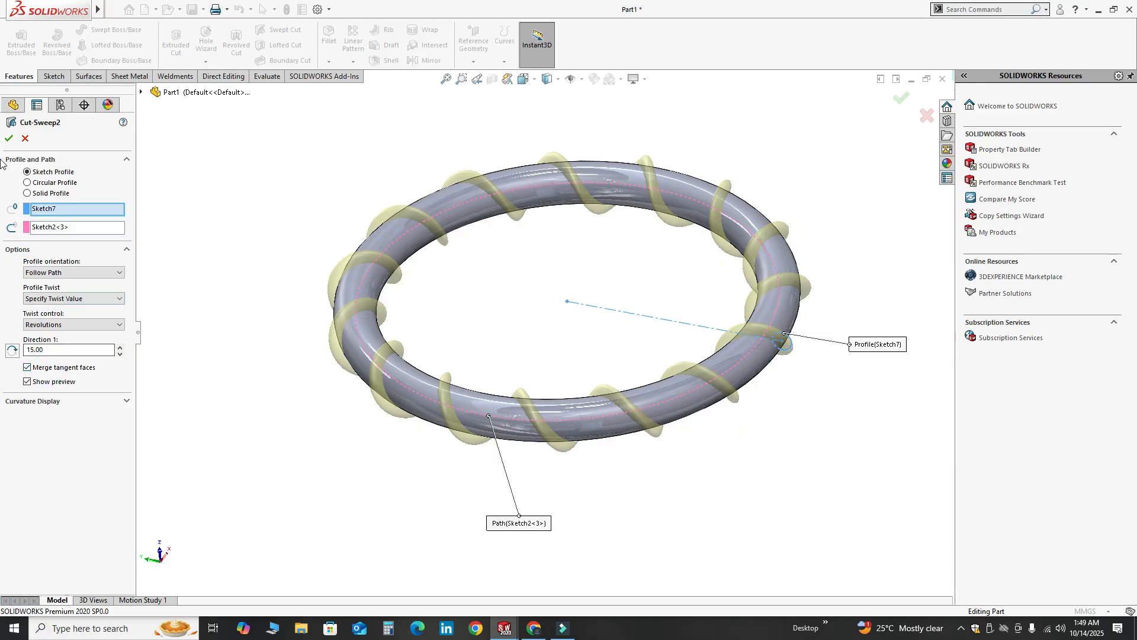
Step: Apply the edited swept cut to the ring and check the resulting spiral groove up close and from around the part
{"action": "left_click", "coordinate": [8, 139]}
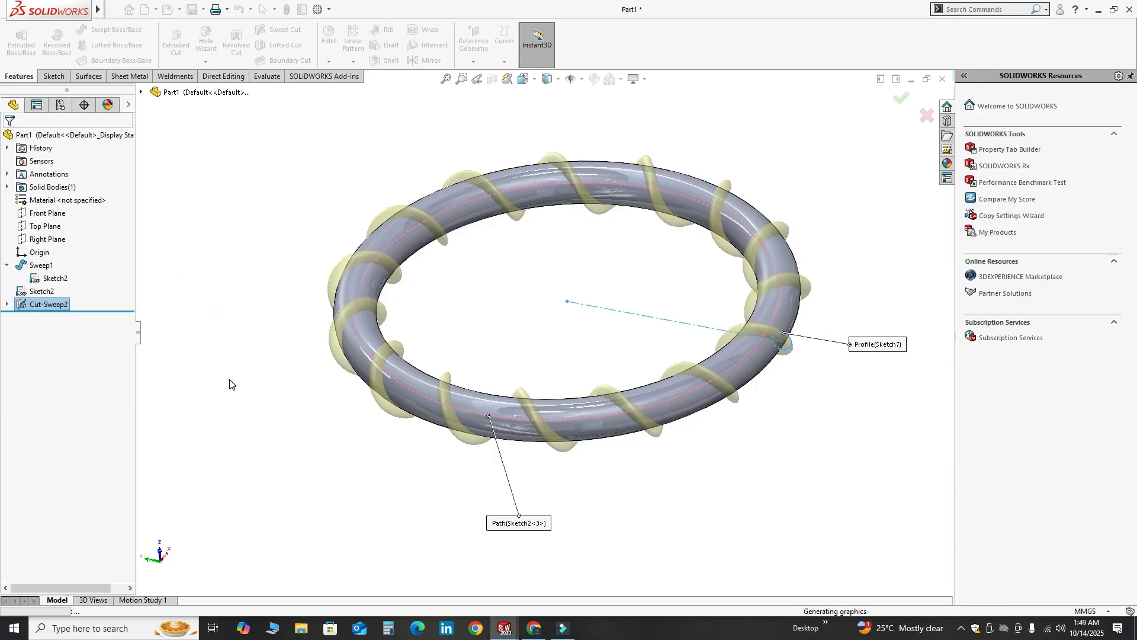
{"action": "middle_click_drag", "start_coordinate": [230, 384], "coordinate": [540, 465]}
{"action": "scroll", "coordinate": [685, 191], "scroll_direction": "down", "scroll_amount": 8}
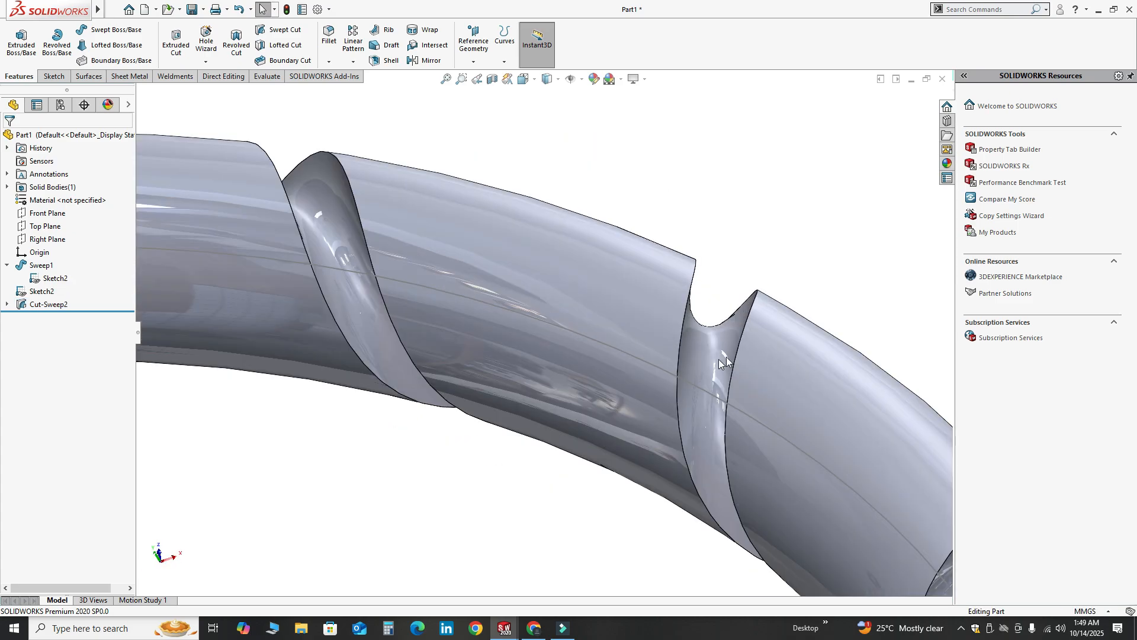
{"action": "middle_click_drag", "start_coordinate": [719, 358], "coordinate": [506, 398]}
{"action": "scroll", "coordinate": [651, 412], "scroll_direction": "up", "scroll_amount": 10}
{"action": "scroll", "coordinate": [522, 406], "scroll_direction": "down", "scroll_amount": 2}
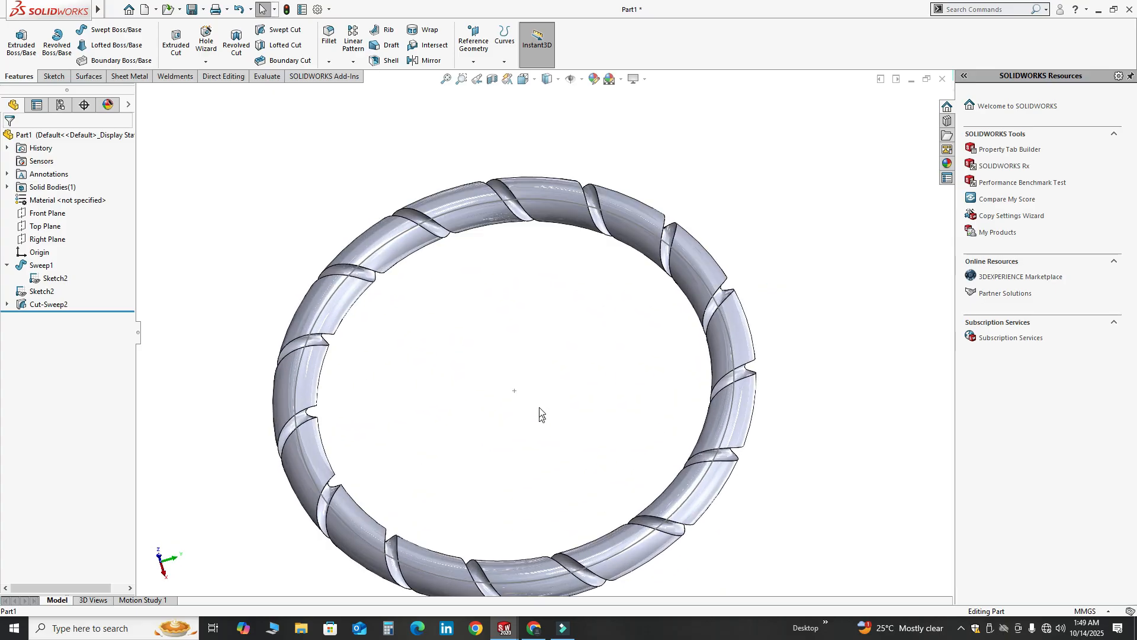
Step: Fillet the spiral groove's face with a symmetric 0.5 mm radius
{"action": "left_click", "coordinate": [330, 63]}
{"action": "left_click", "coordinate": [341, 74]}
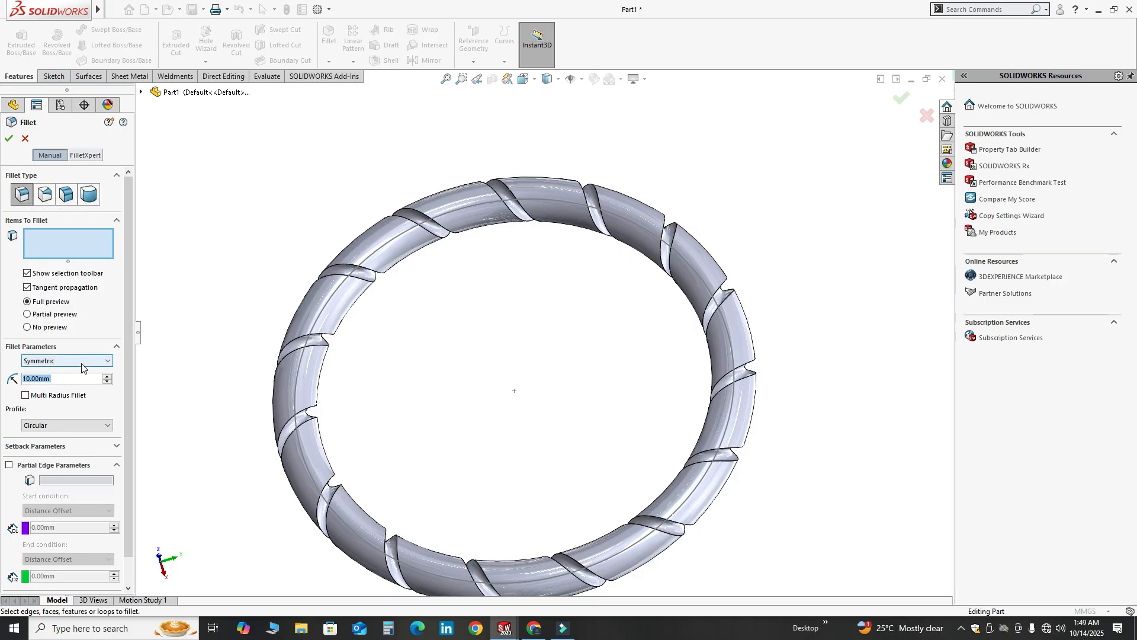
{"action": "type", "text": "5"}
{"action": "key", "text": "Return"}
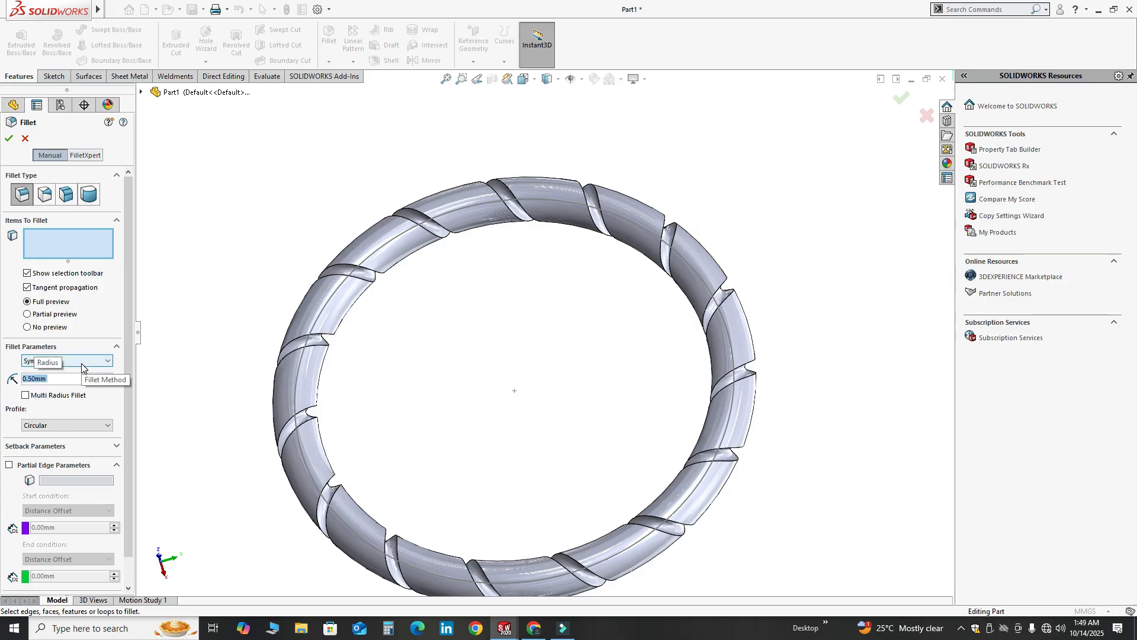
{"action": "scroll", "coordinate": [525, 228], "scroll_direction": "down", "scroll_amount": 5}
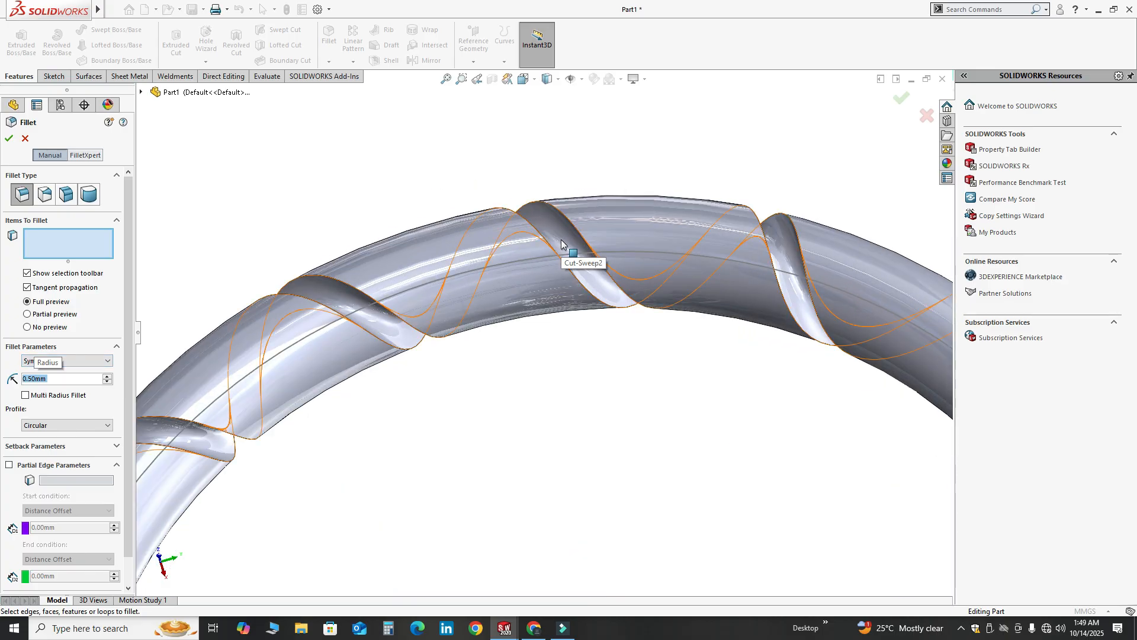
{"action": "left_click", "coordinate": [547, 253]}
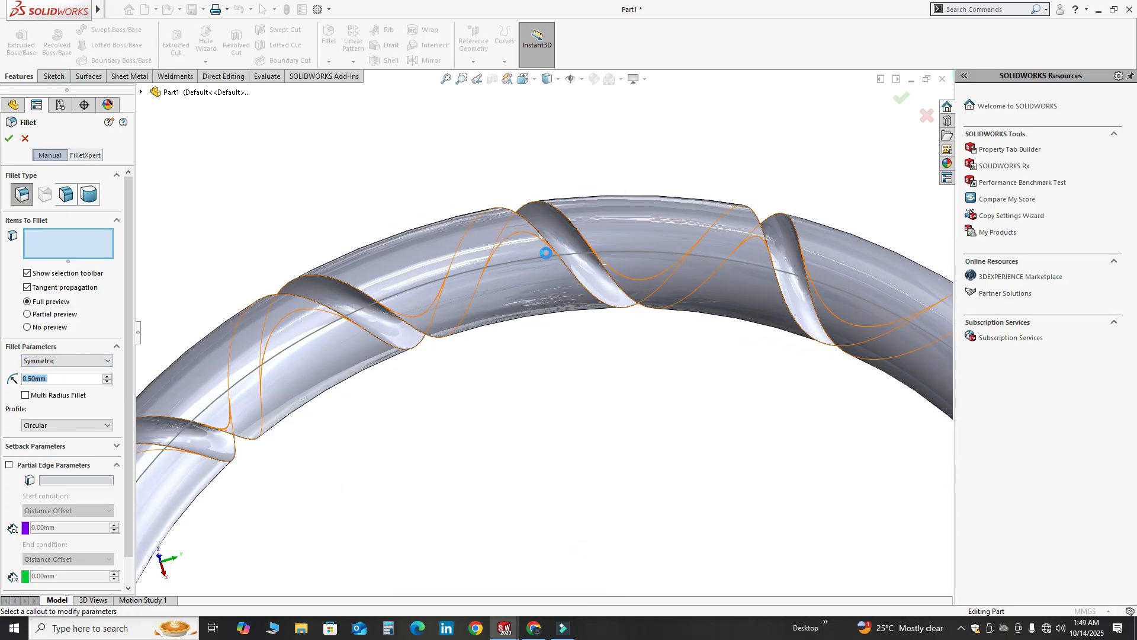
{"action": "left_click", "coordinate": [452, 262]}
{"action": "scroll", "coordinate": [534, 287], "scroll_direction": "down", "scroll_amount": 2}
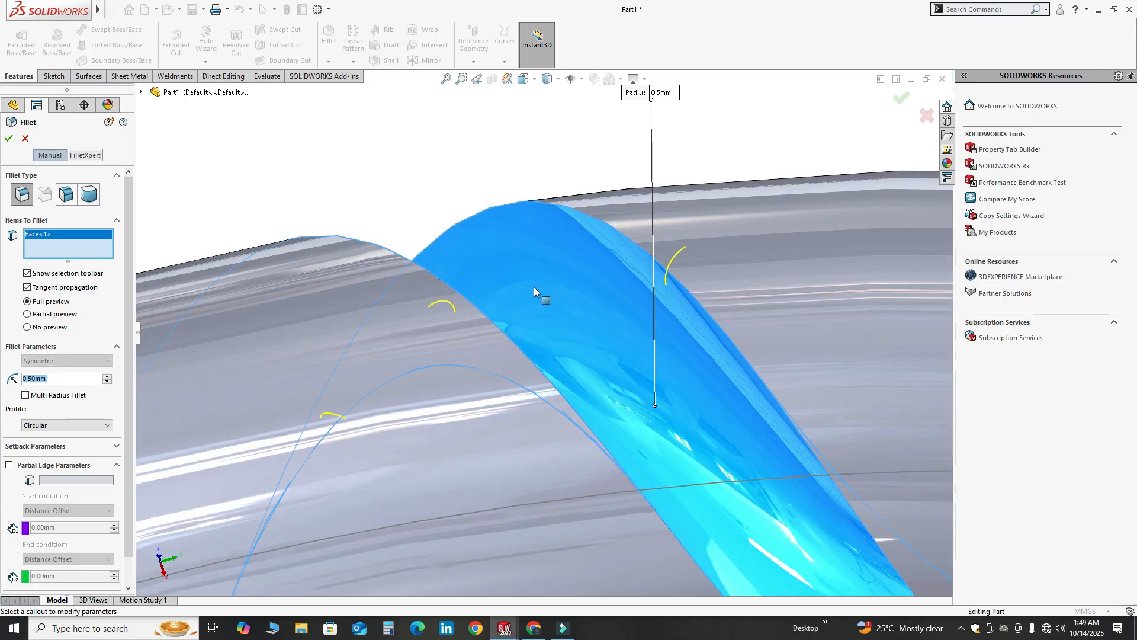
{"action": "scroll", "coordinate": [533, 286], "scroll_direction": "up", "scroll_amount": 8}
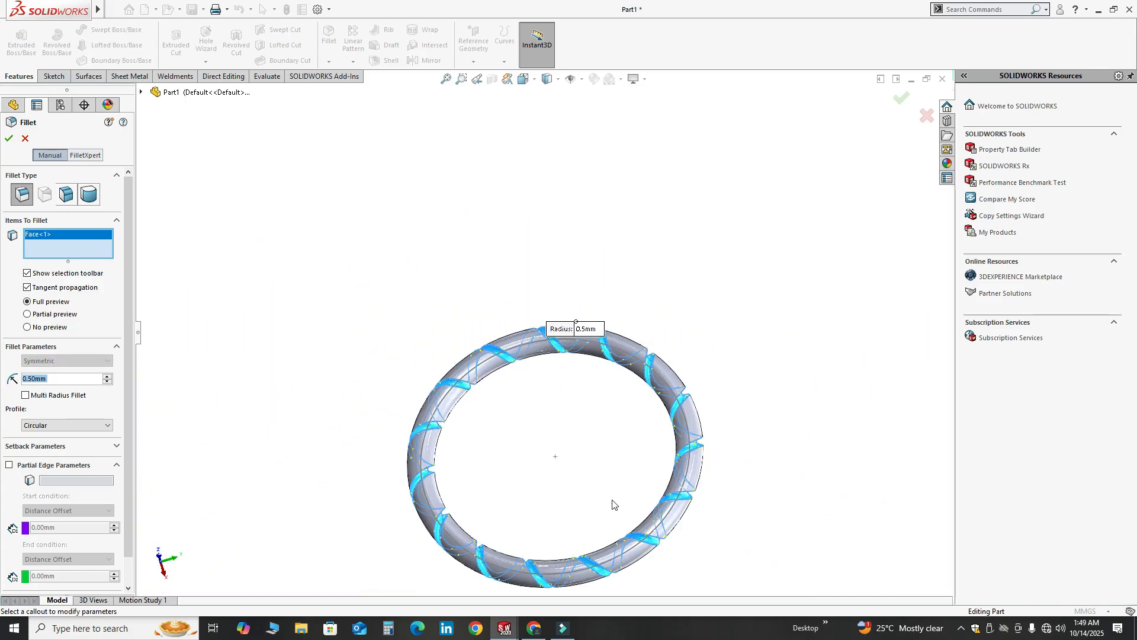
{"action": "scroll", "coordinate": [616, 506], "scroll_direction": "down", "scroll_amount": 2}
{"action": "left_click", "coordinate": [13, 143]}
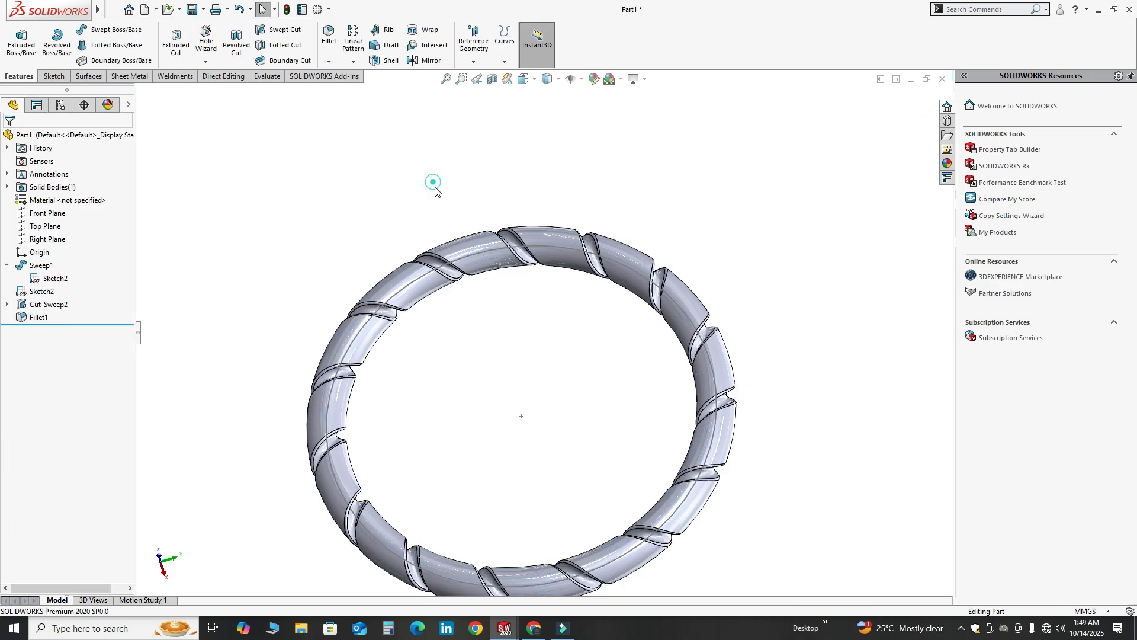
Step: Hide the ring's circular path sketch
{"action": "scroll", "coordinate": [515, 233], "scroll_direction": "down", "scroll_amount": 7}
{"action": "middle_click_drag", "start_coordinate": [533, 199], "coordinate": [646, 202]}
{"action": "scroll", "coordinate": [428, 279], "scroll_direction": "up", "scroll_amount": 8}
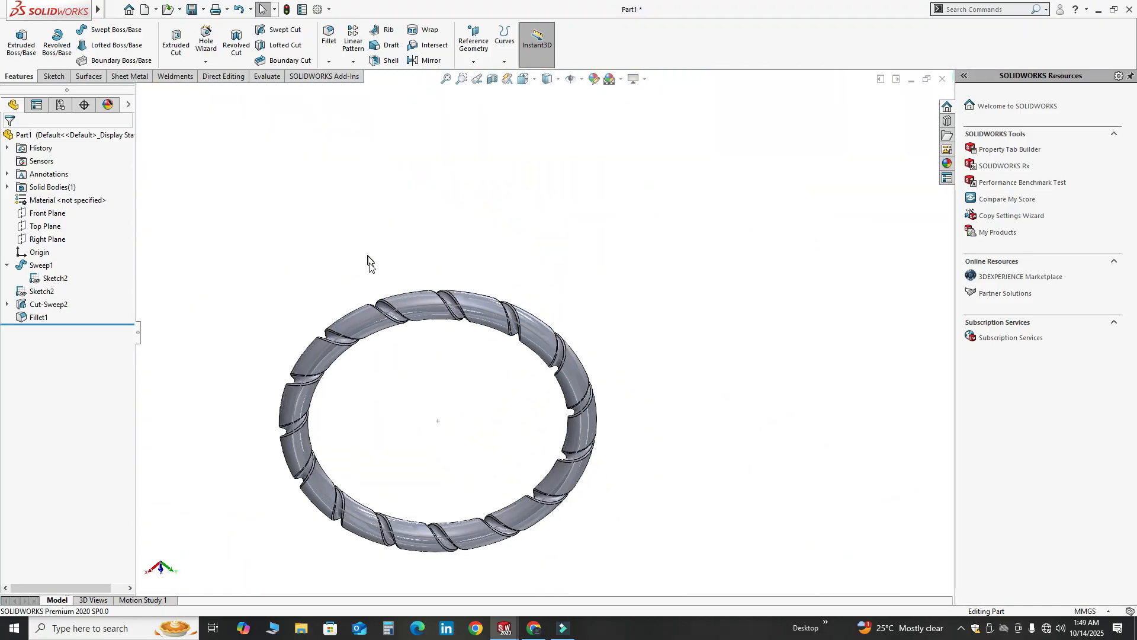
{"action": "middle_click_drag", "start_coordinate": [368, 259], "coordinate": [453, 259]}
{"action": "scroll", "coordinate": [418, 252], "scroll_direction": "down", "scroll_amount": 4}
{"action": "right_click", "coordinate": [467, 264]}
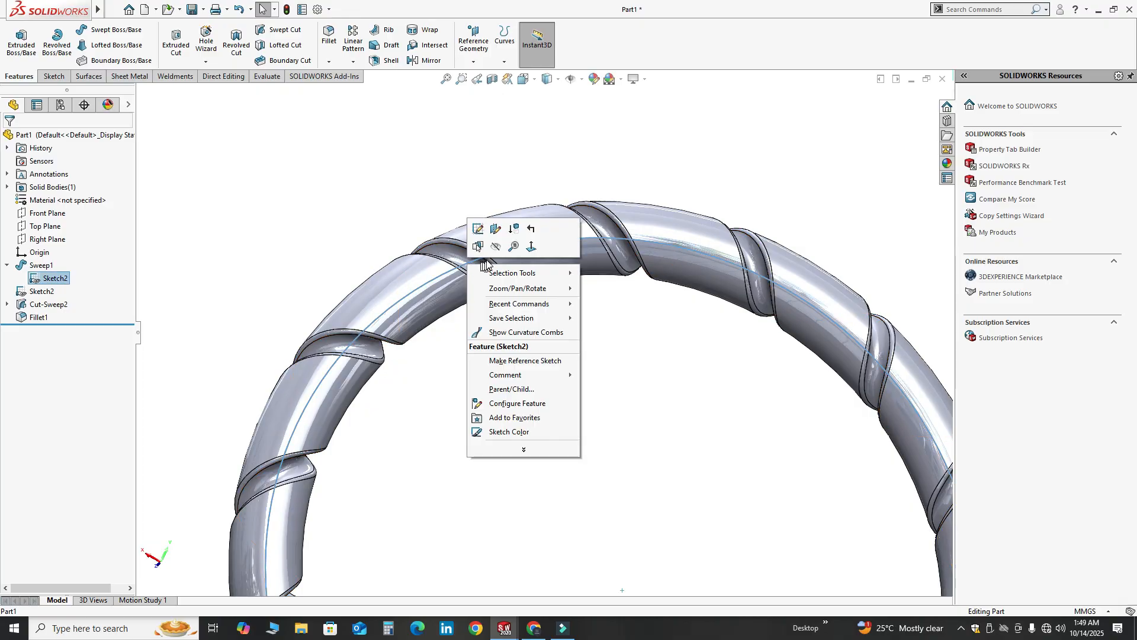
{"action": "left_click", "coordinate": [501, 249]}
{"action": "scroll", "coordinate": [323, 268], "scroll_direction": "up", "scroll_amount": 3}
{"action": "scroll", "coordinate": [323, 268], "scroll_direction": "up", "scroll_amount": 6}
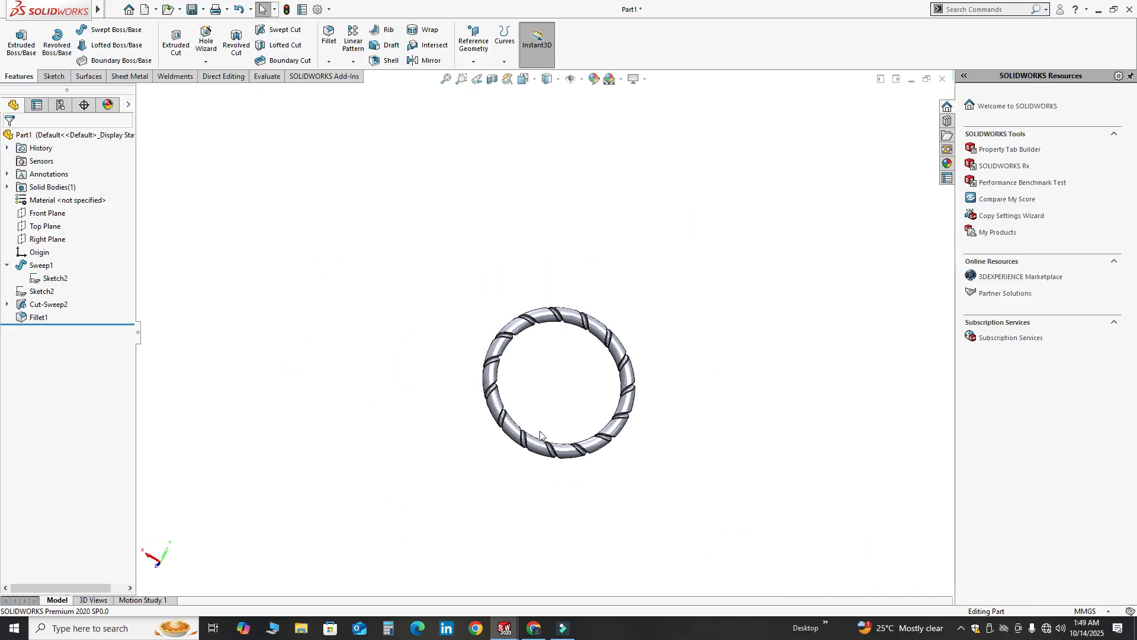
Step: Open the Nickel category of the metal appearances in the appearance library
{"action": "scroll", "coordinate": [540, 413], "scroll_direction": "down", "scroll_amount": 5}
{"action": "middle_click_drag", "start_coordinate": [540, 413], "coordinate": [617, 261]}
{"action": "scroll", "coordinate": [728, 263], "scroll_direction": "down", "scroll_amount": 2}
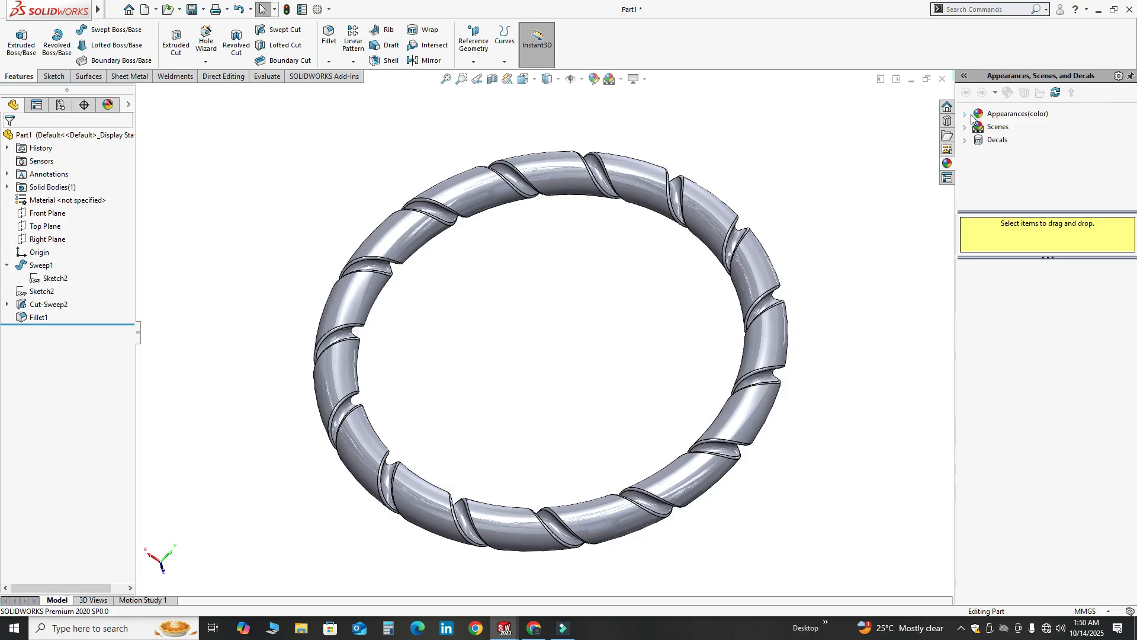
{"action": "left_click", "coordinate": [965, 115]}
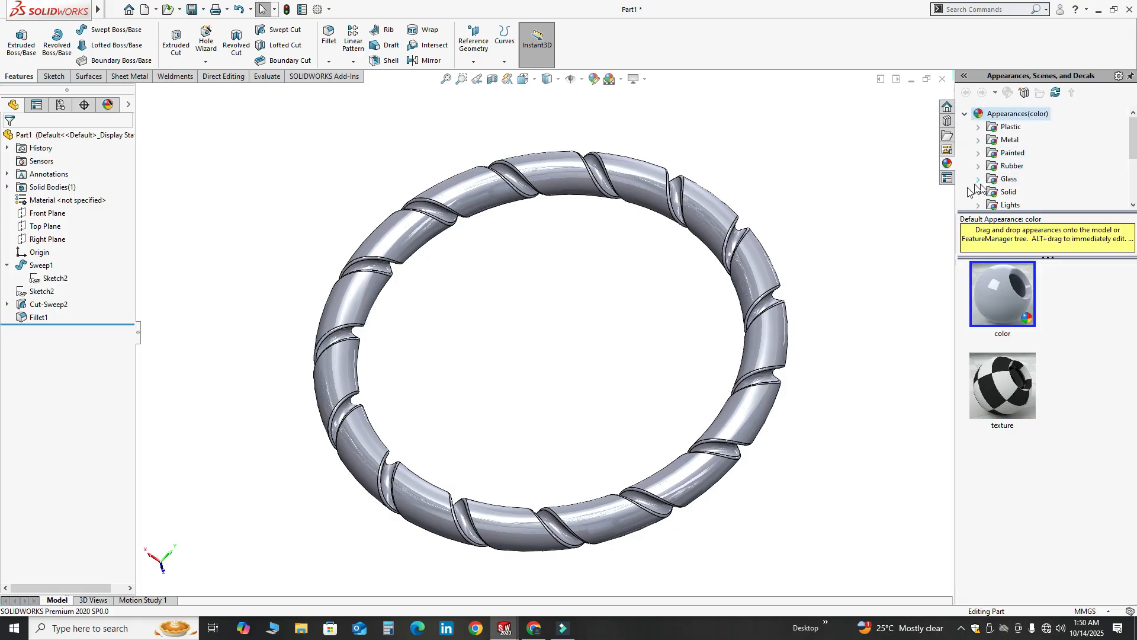
{"action": "left_click", "coordinate": [983, 142]}
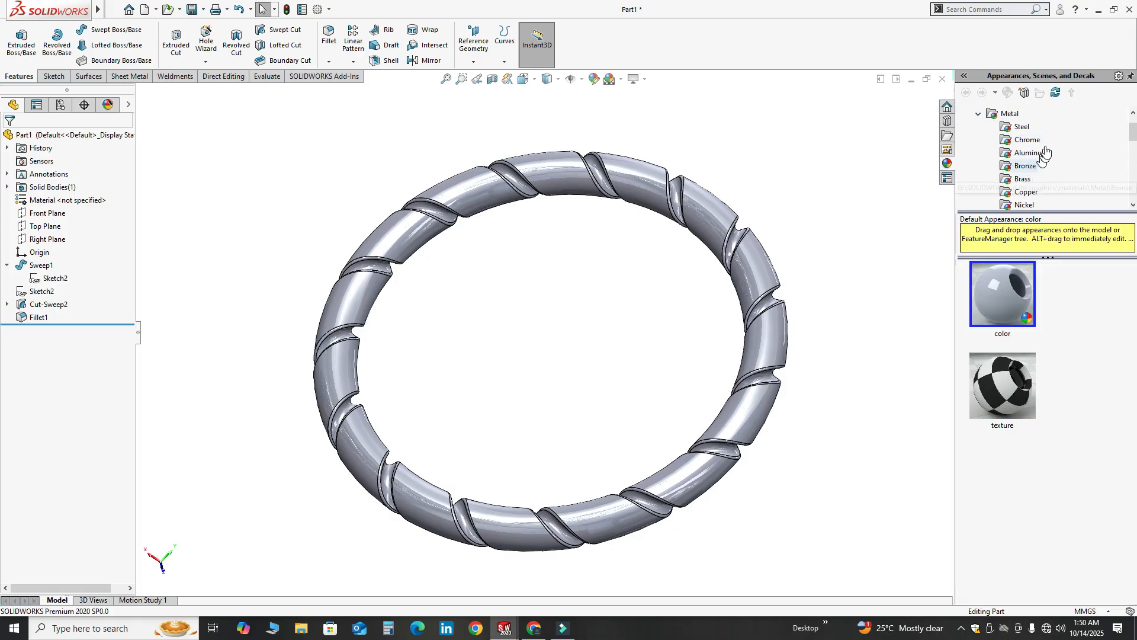
{"action": "scroll", "coordinate": [1044, 149], "scroll_direction": "down", "scroll_amount": 1}
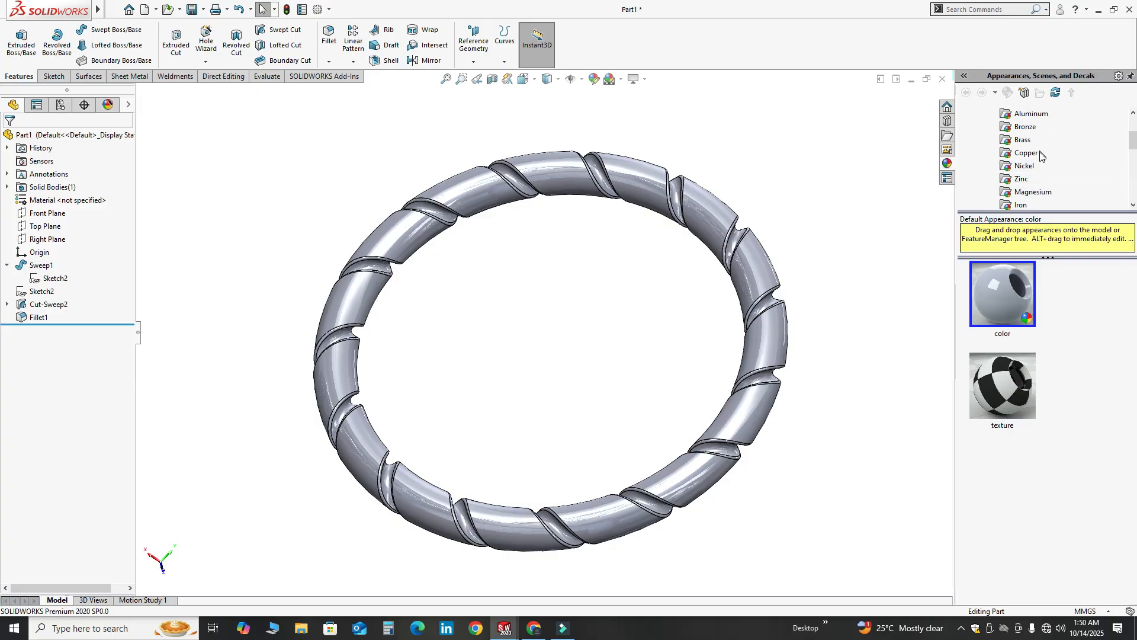
{"action": "left_click", "coordinate": [1024, 167]}
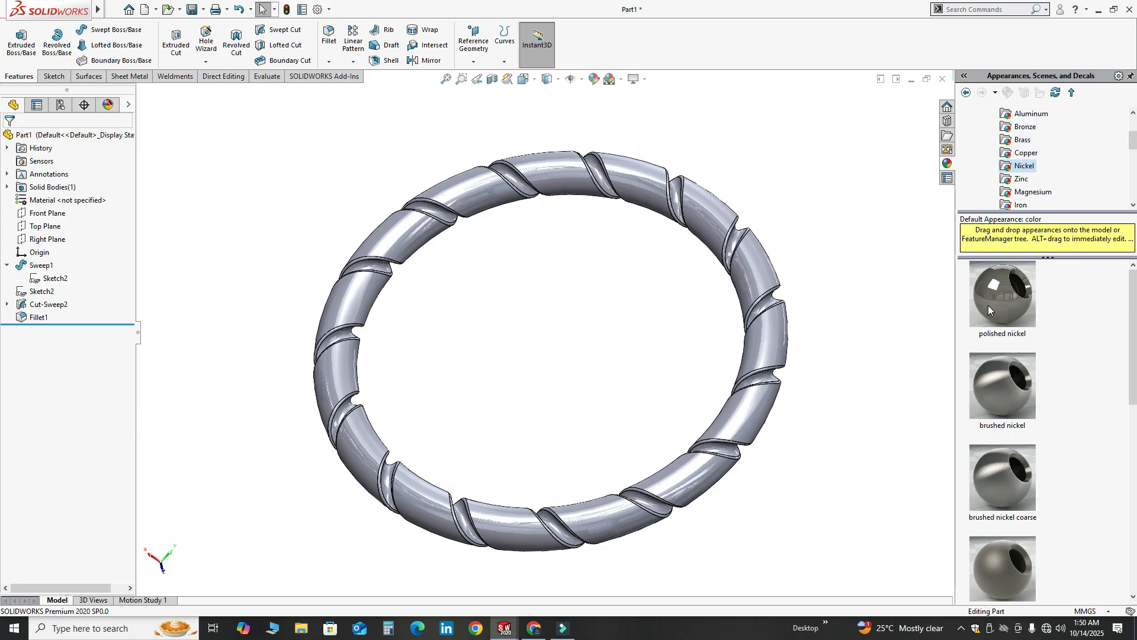
Step: Apply the polished nickel appearance to the ring
{"action": "double_click", "coordinate": [988, 305]}
{"action": "scroll", "coordinate": [748, 299], "scroll_direction": "down", "scroll_amount": 9}
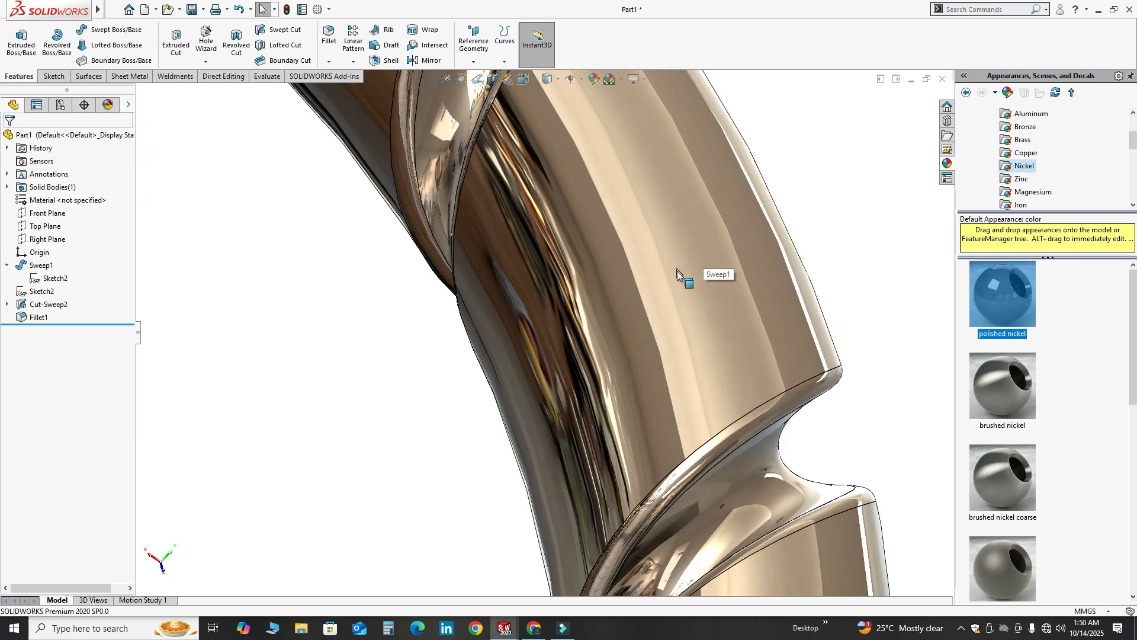
{"action": "scroll", "coordinate": [677, 271], "scroll_direction": "up", "scroll_amount": 10}
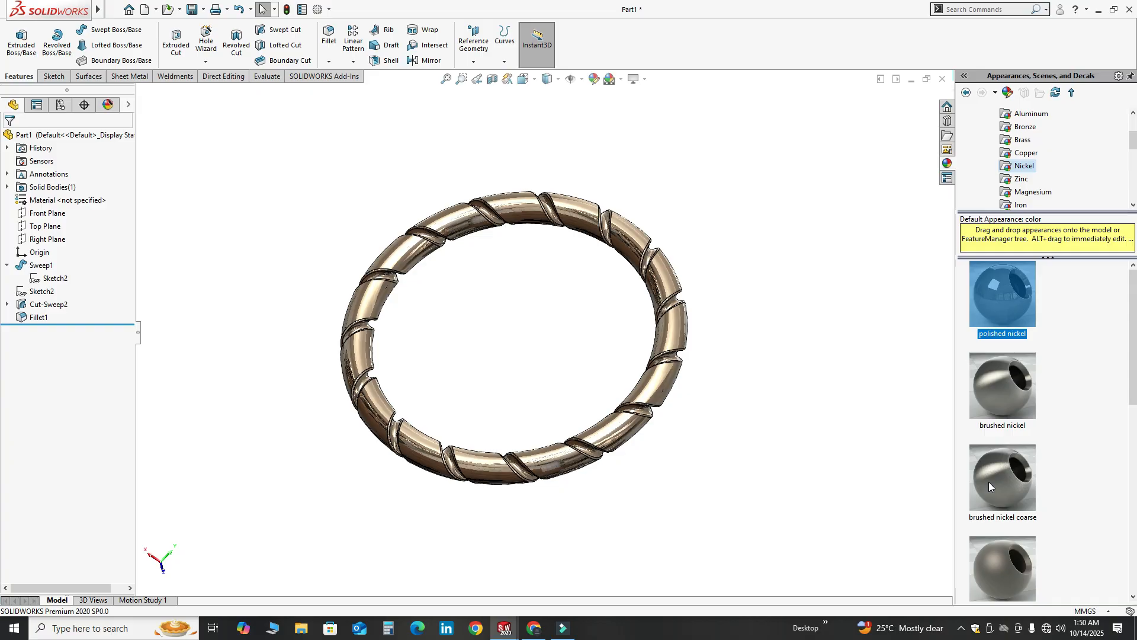
Step: Apply the brushed nickel coarse appearance to the ring and check the finish from several angles
{"action": "double_click", "coordinate": [989, 481]}
{"action": "scroll", "coordinate": [590, 285], "scroll_direction": "down", "scroll_amount": 5}
{"action": "middle_click_drag", "start_coordinate": [717, 237], "coordinate": [682, 322]}
{"action": "scroll", "coordinate": [782, 283], "scroll_direction": "down", "scroll_amount": 5}
{"action": "scroll", "coordinate": [580, 382], "scroll_direction": "up", "scroll_amount": 6}
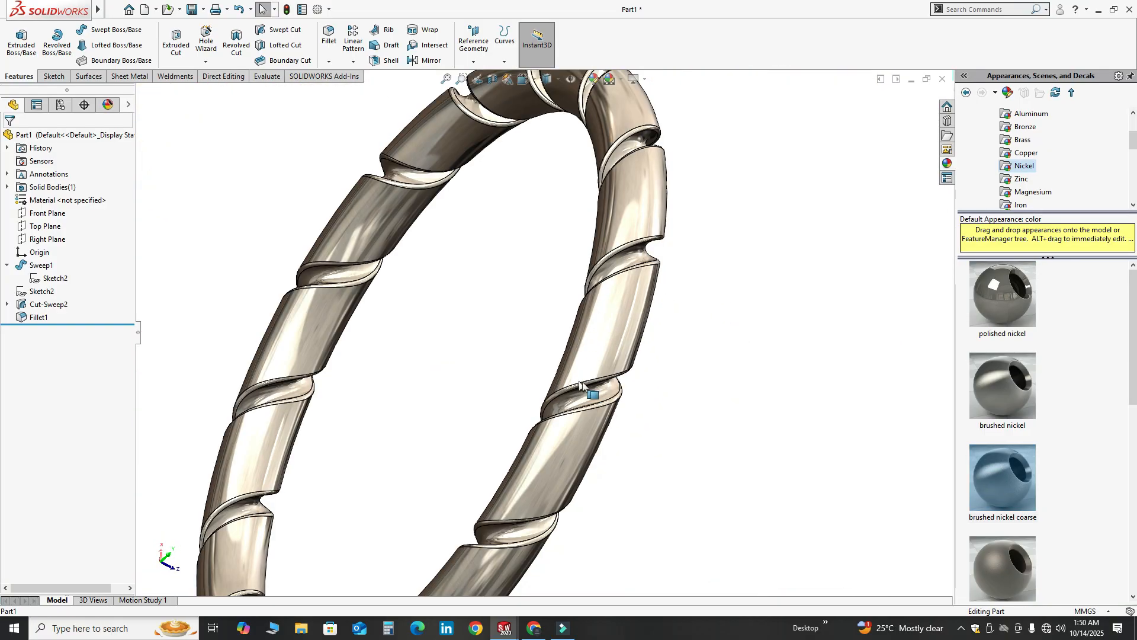
{"action": "scroll", "coordinate": [588, 244], "scroll_direction": "up", "scroll_amount": 5}
{"action": "middle_click_drag", "start_coordinate": [495, 297], "coordinate": [531, 303]}
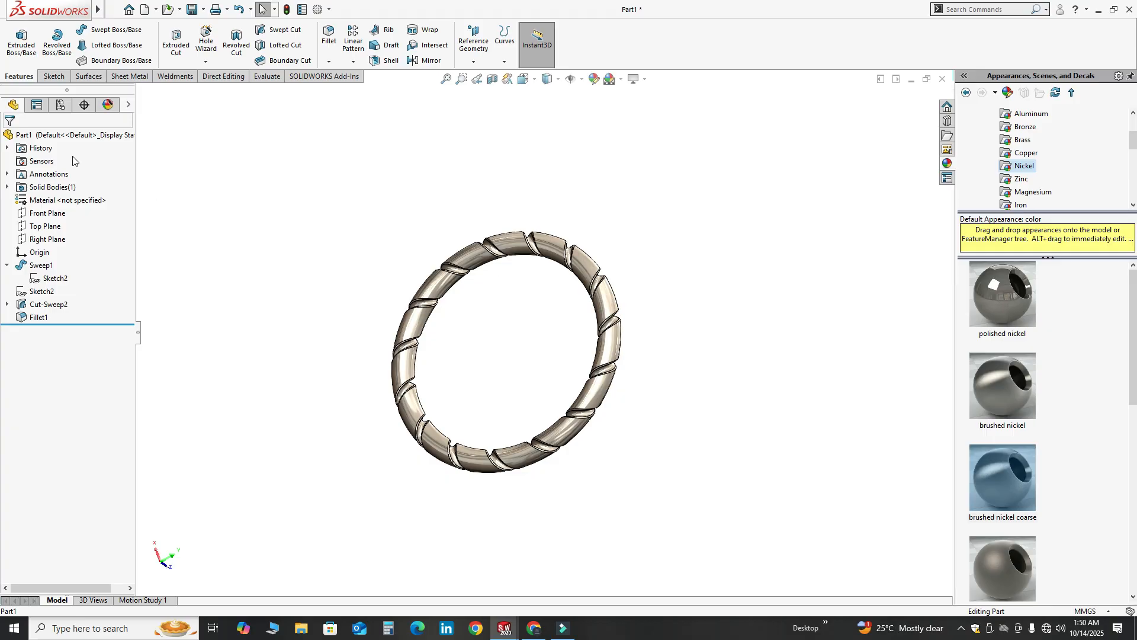
{"action": "left_click", "coordinate": [108, 106]}
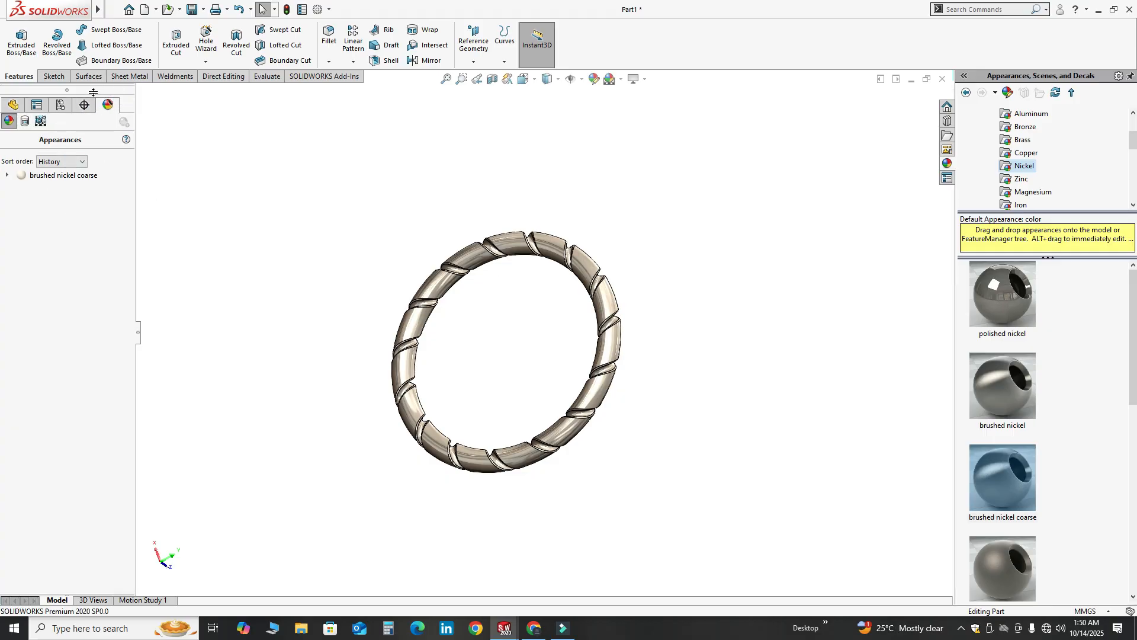
{"action": "right_click", "coordinate": [58, 176]}
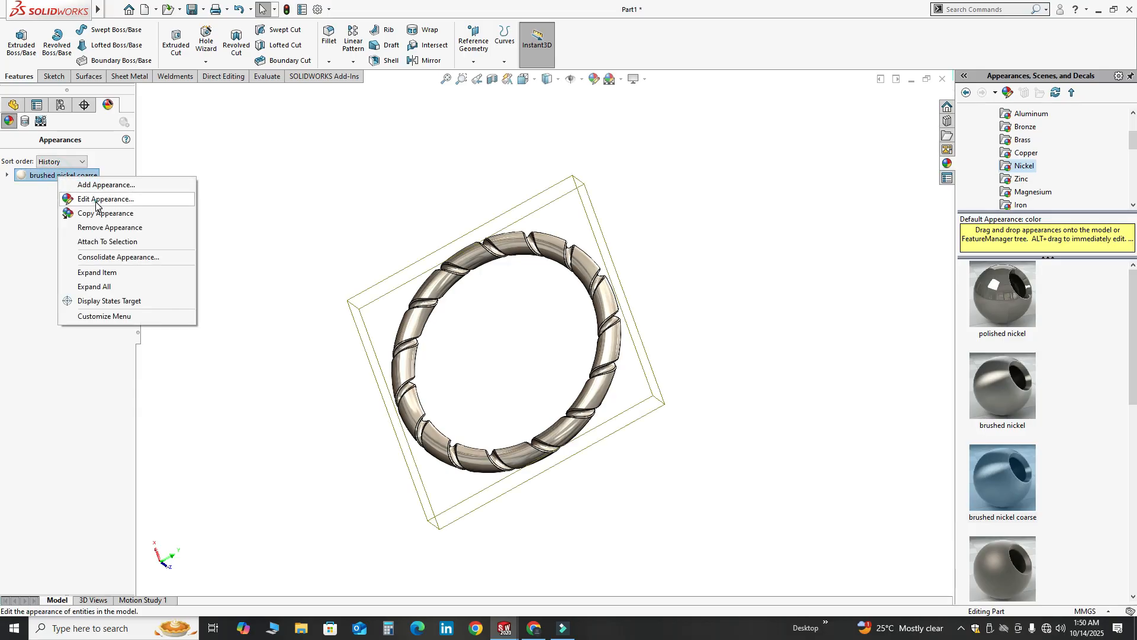
{"action": "left_click", "coordinate": [96, 200]}
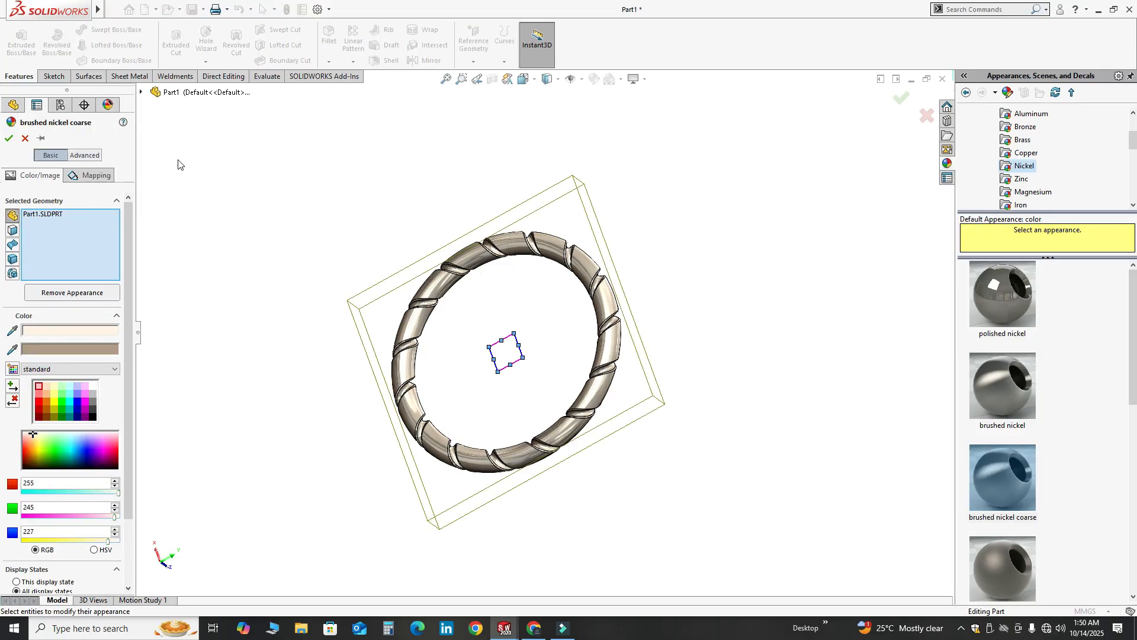
{"action": "left_click", "coordinate": [79, 175]}
{"action": "left_click", "coordinate": [37, 176]}
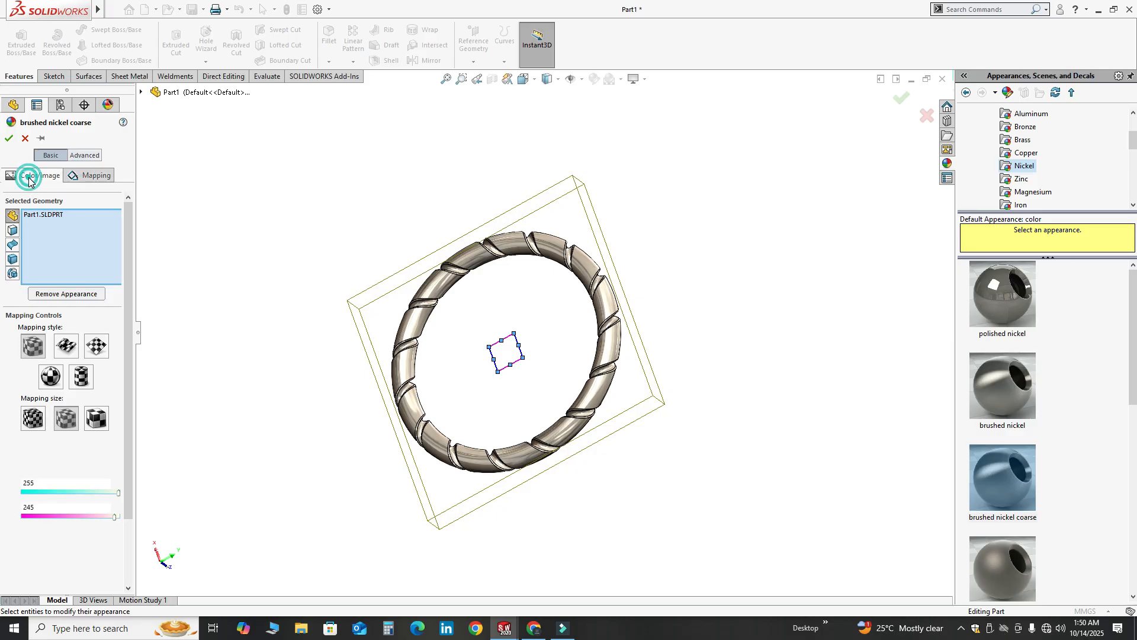
{"action": "left_click", "coordinate": [83, 156]}
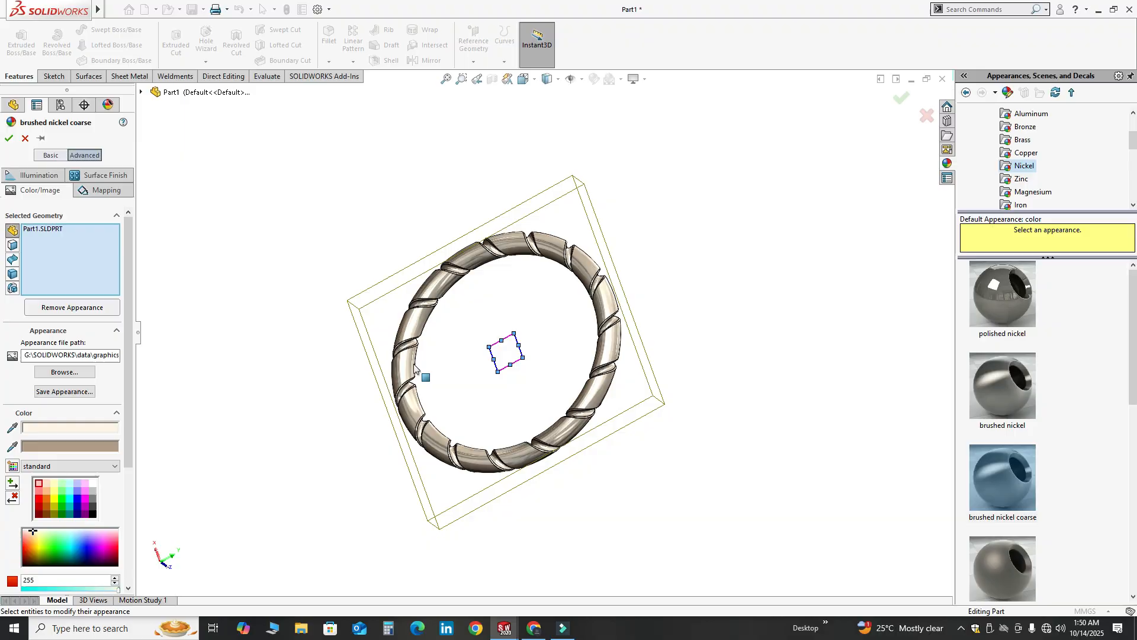
{"action": "left_click", "coordinate": [27, 139]}
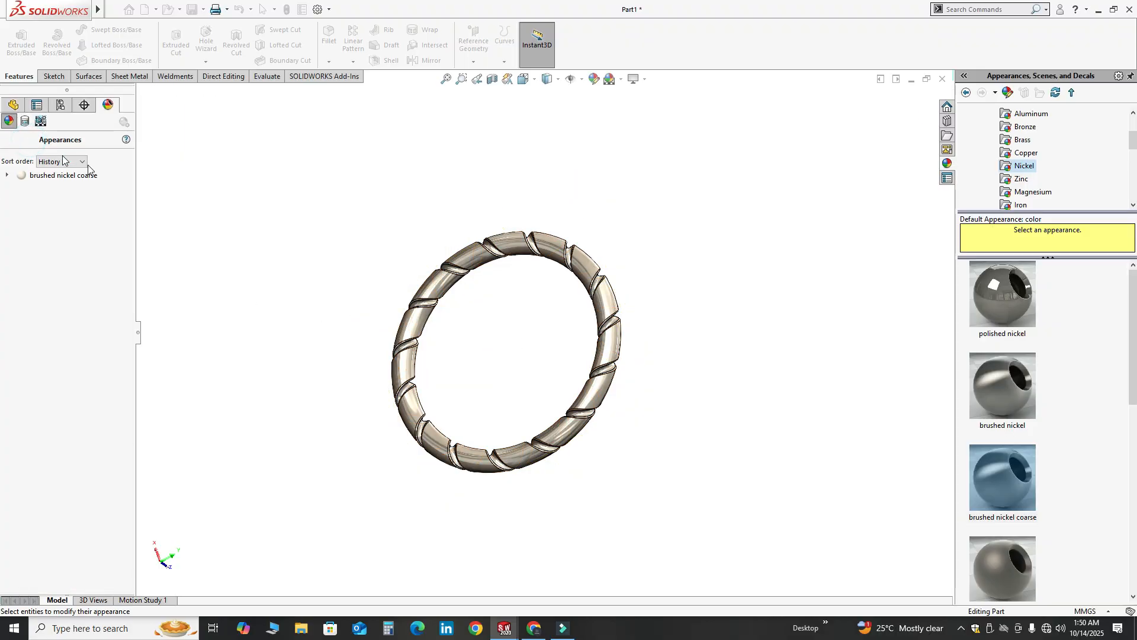
{"action": "left_click", "coordinate": [13, 105]}
Step: Examine the finished ring and its filleted spiral groove from several angles
{"action": "middle_click_drag", "start_coordinate": [320, 327], "coordinate": [543, 213]}
{"action": "scroll", "coordinate": [510, 344], "scroll_direction": "down", "scroll_amount": 3}
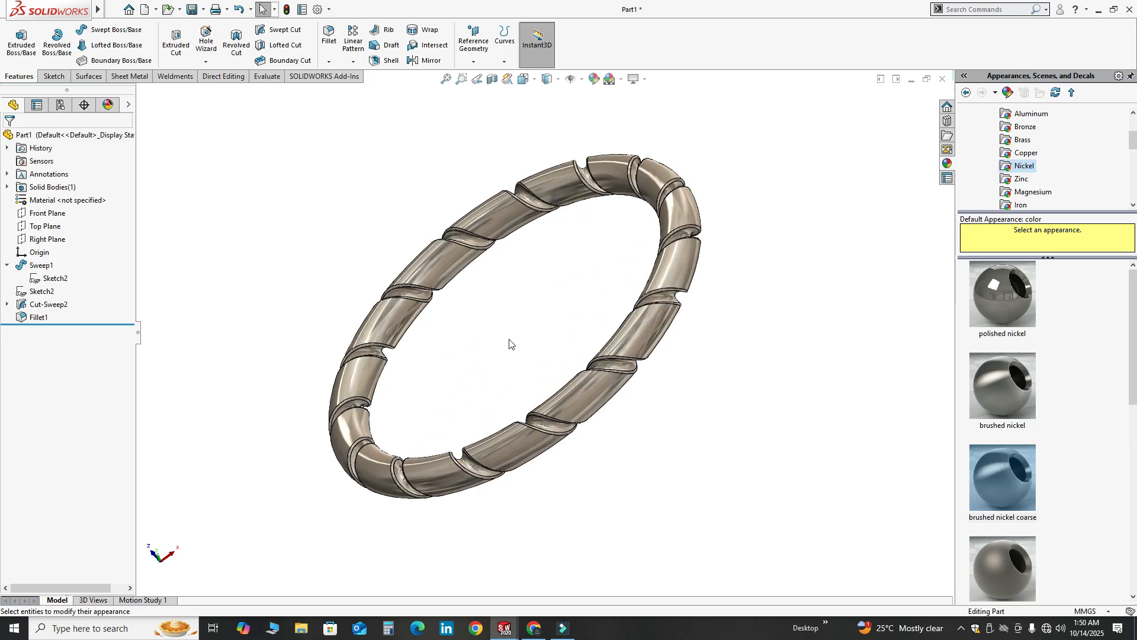
{"action": "middle_click_drag", "start_coordinate": [509, 343], "coordinate": [568, 311]}
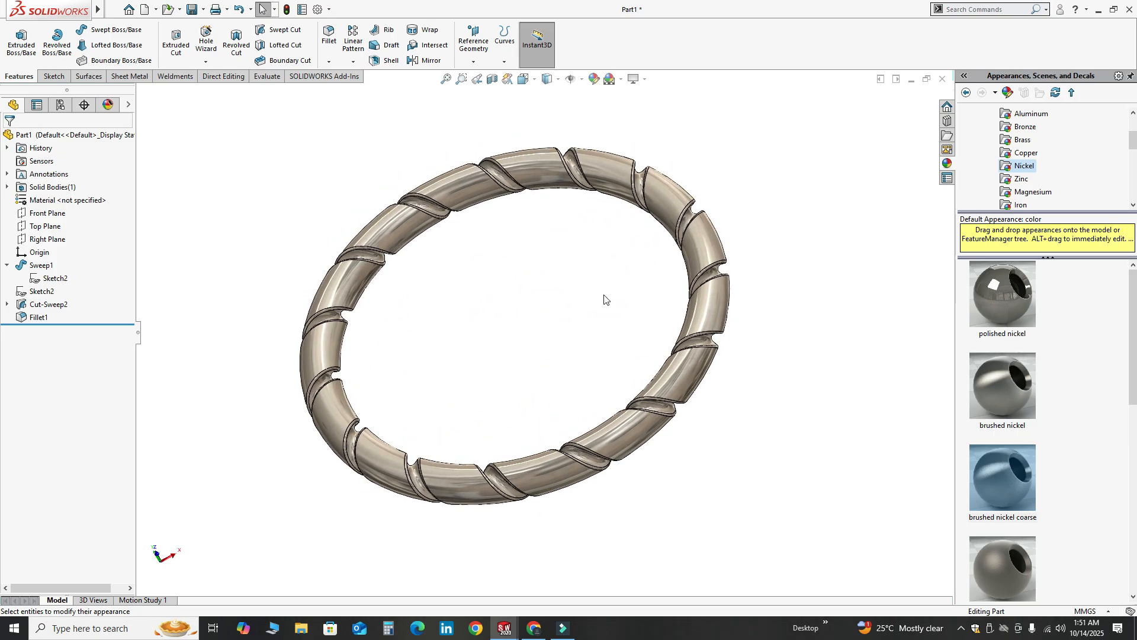
{"action": "middle_click_drag", "start_coordinate": [573, 382], "coordinate": [511, 192]}
{"action": "middle_click_drag", "start_coordinate": [511, 191], "coordinate": [462, 297]}
{"action": "middle_click_drag", "start_coordinate": [462, 297], "coordinate": [527, 327]}
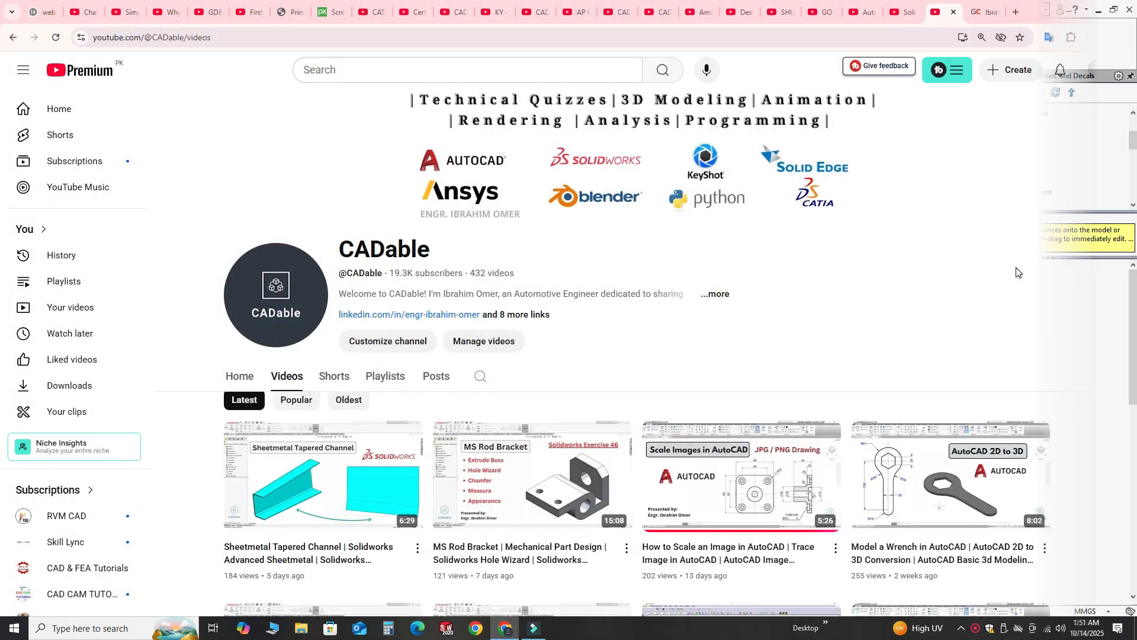
{"action": "scroll", "coordinate": [1093, 356], "scroll_direction": "down", "scroll_amount": 4}
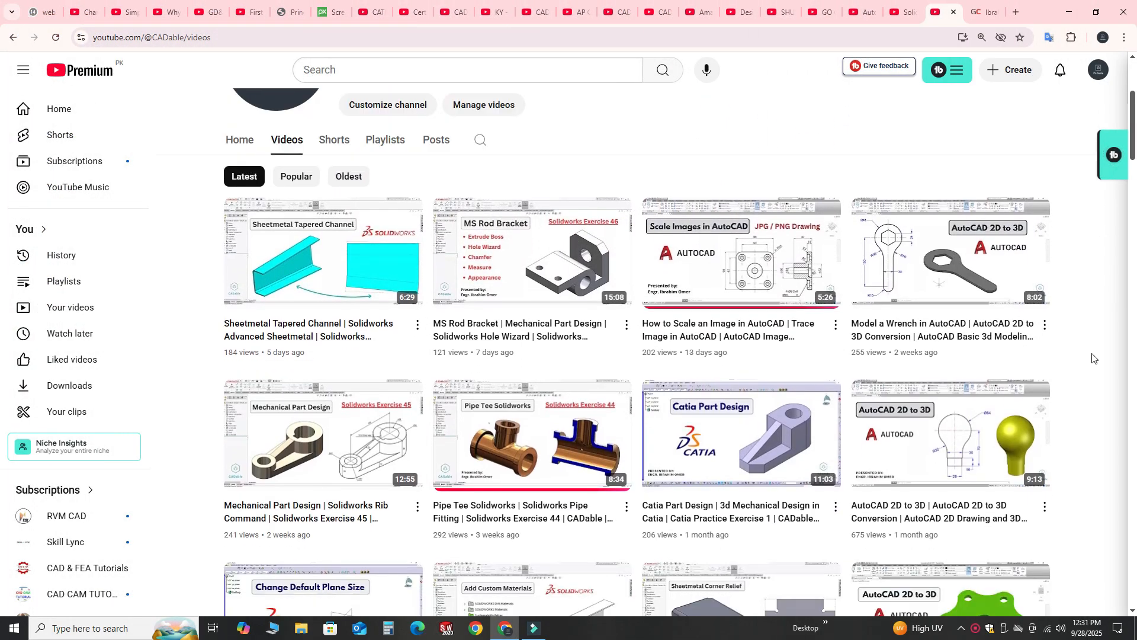
{"action": "scroll", "coordinate": [1071, 347], "scroll_direction": "down", "scroll_amount": 7}
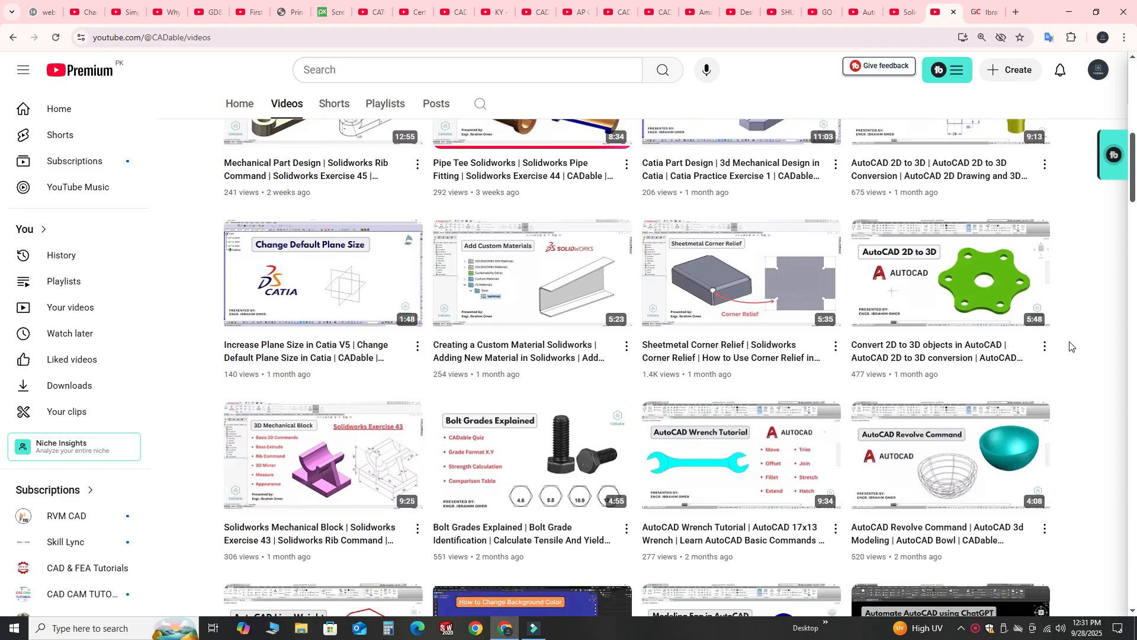
{"action": "scroll", "coordinate": [1071, 347], "scroll_direction": "down", "scroll_amount": 15}
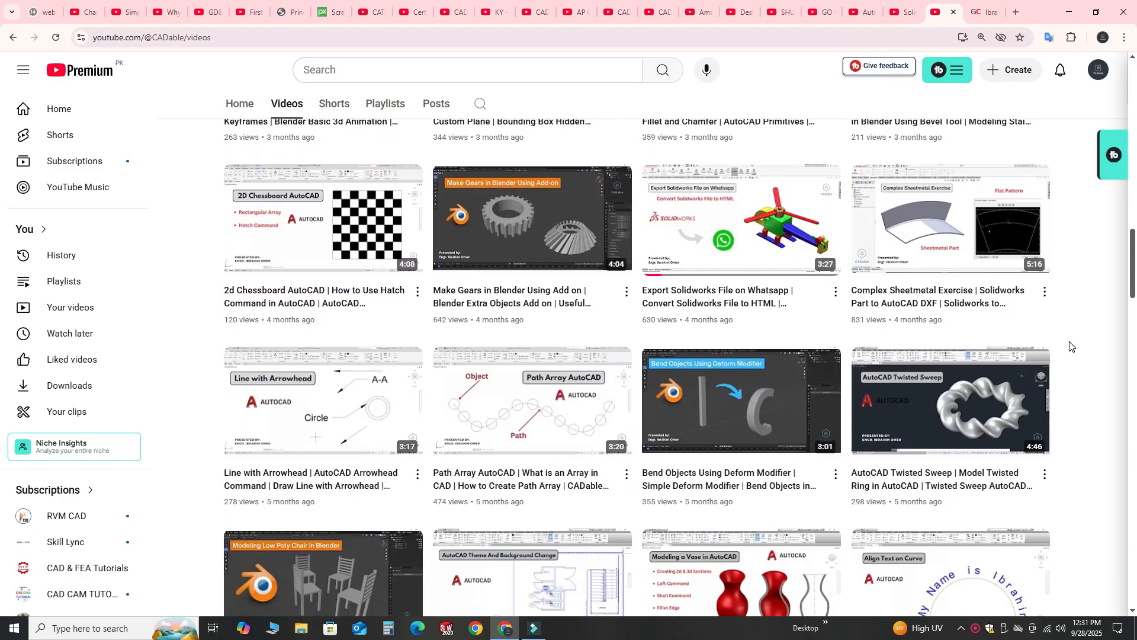
{"action": "scroll", "coordinate": [1071, 347], "scroll_direction": "down", "scroll_amount": 11}
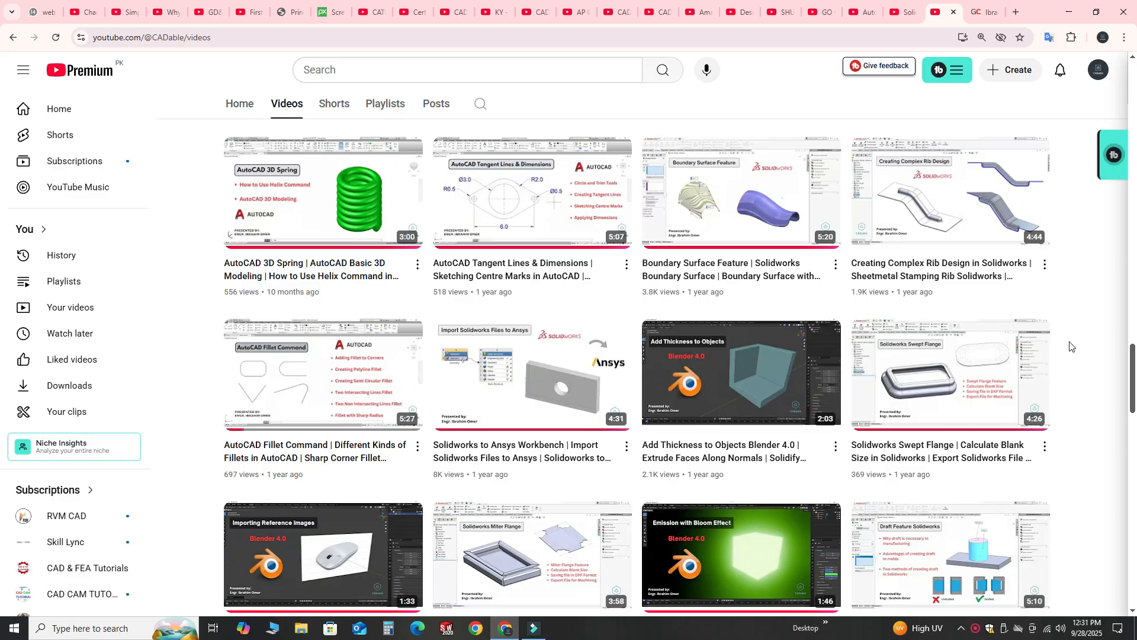
Step: Switch to YouTube and browse the CADable channel's videos, sorted by latest and by popularity
{"action": "scroll", "coordinate": [1071, 347], "scroll_direction": "down", "scroll_amount": 17}
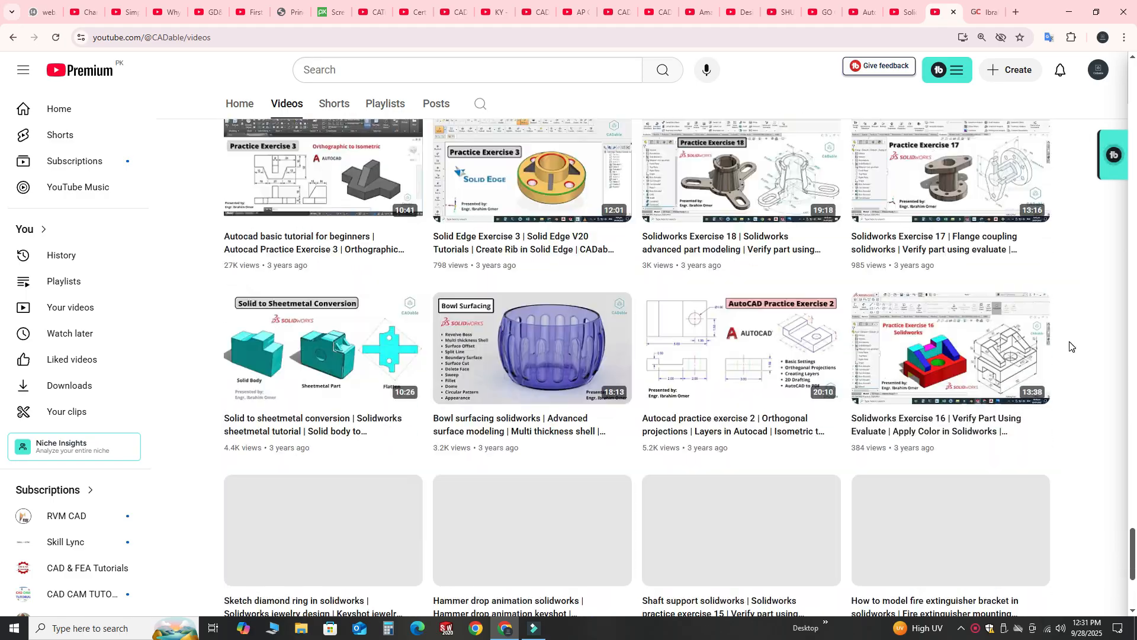
{"action": "scroll", "coordinate": [1070, 347], "scroll_direction": "up", "scroll_amount": 16}
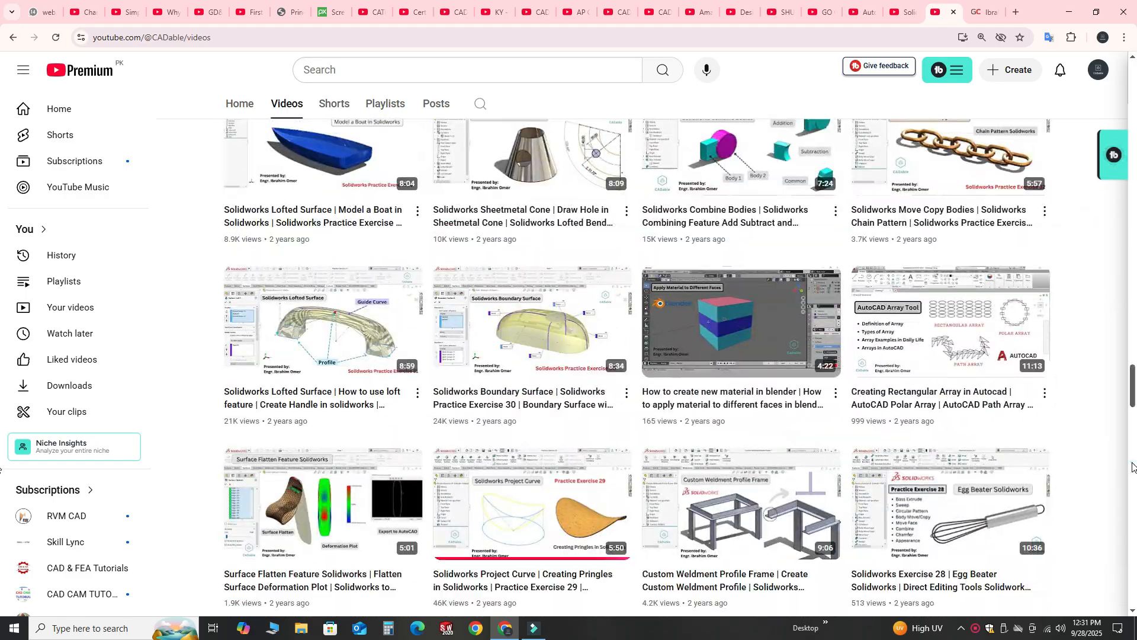
{"action": "left_click", "coordinate": [1133, 462]}
{"action": "left_click_drag", "start_coordinate": [1134, 427], "coordinate": [1117, 82]}
{"action": "scroll", "coordinate": [313, 300], "scroll_direction": "down", "scroll_amount": 2}
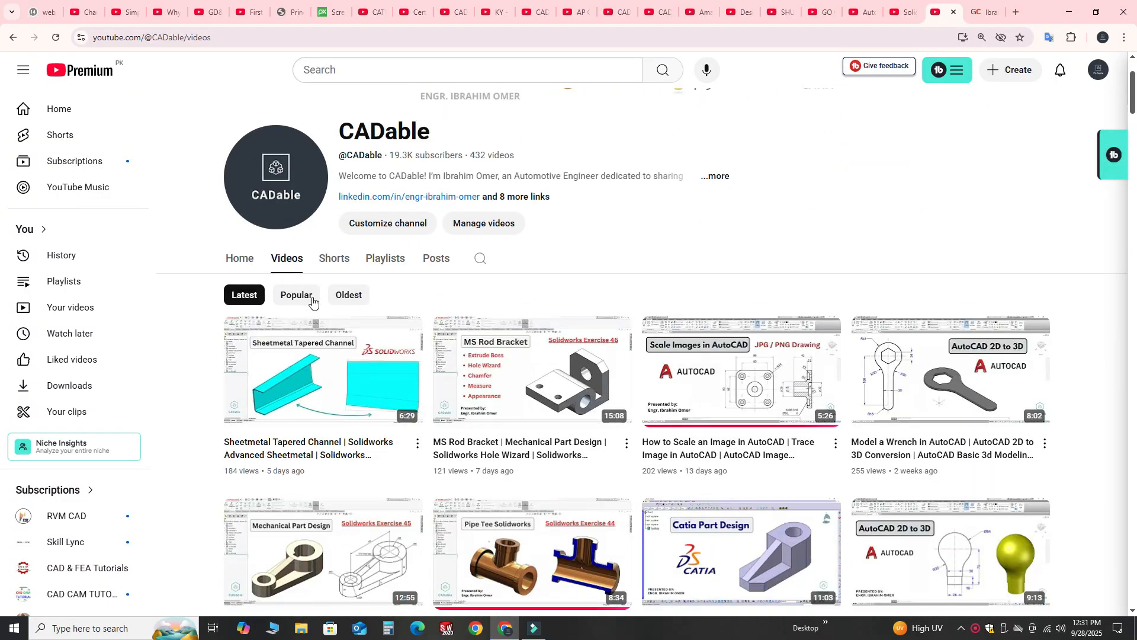
{"action": "scroll", "coordinate": [1118, 304], "scroll_direction": "down", "scroll_amount": 5}
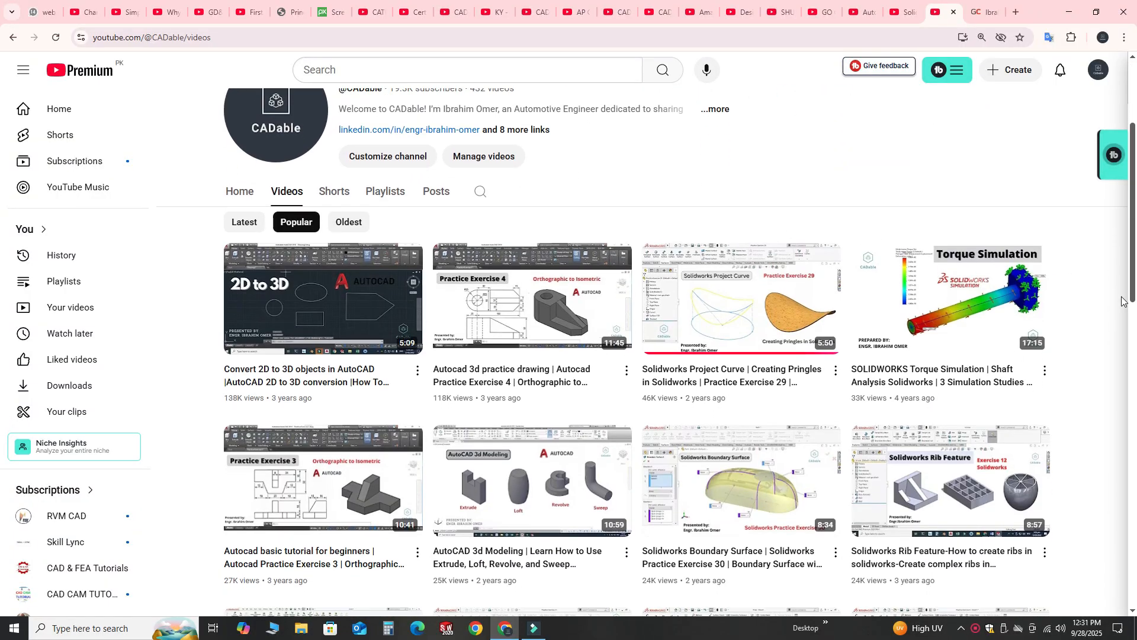
{"action": "scroll", "coordinate": [1119, 304], "scroll_direction": "down", "scroll_amount": 9}
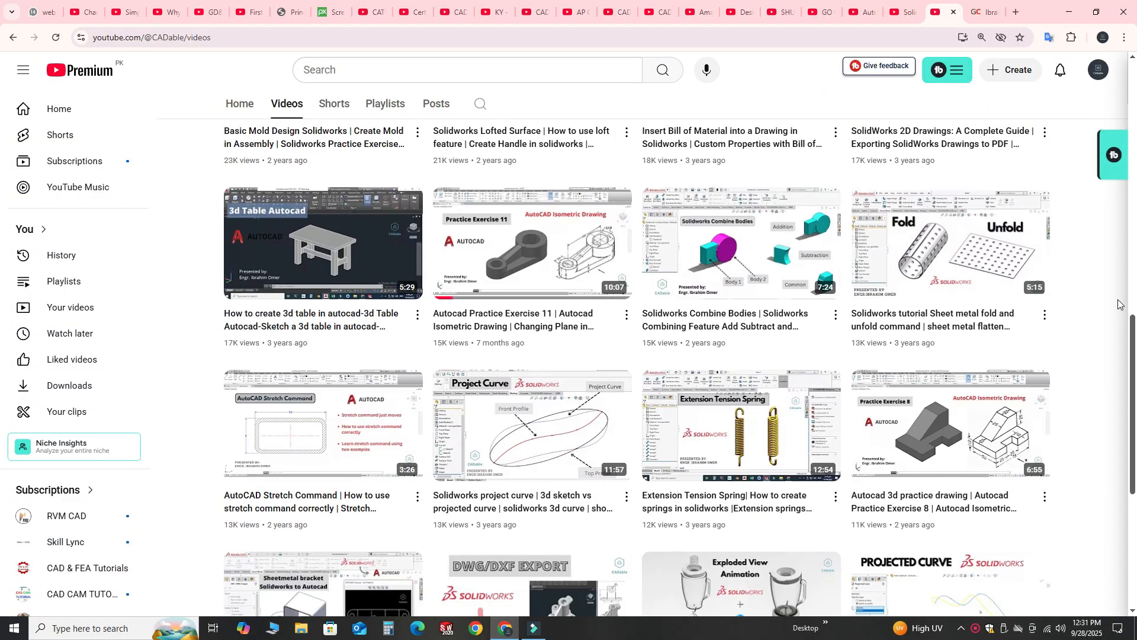
{"action": "scroll", "coordinate": [1118, 304], "scroll_direction": "down", "scroll_amount": 2}
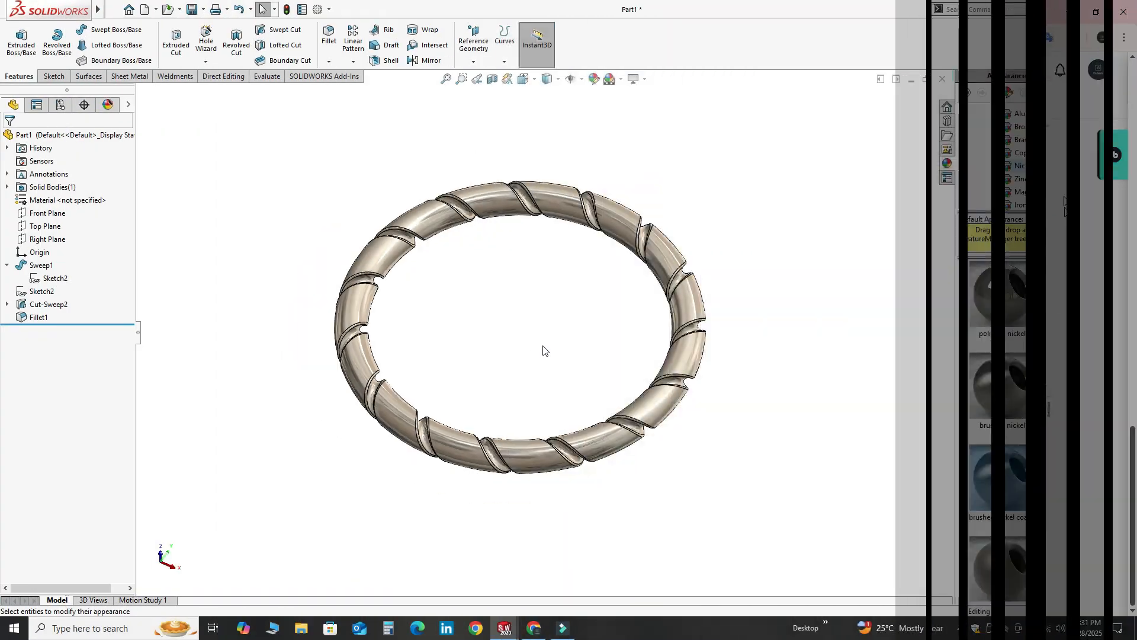
Step: Examine the ring's interior and groove profile with a section view through the ring's mid-plane, and turn the section view off
{"action": "middle_click_drag", "start_coordinate": [237, 335], "coordinate": [435, 250]}
{"action": "key", "text": "ctrl+1"}
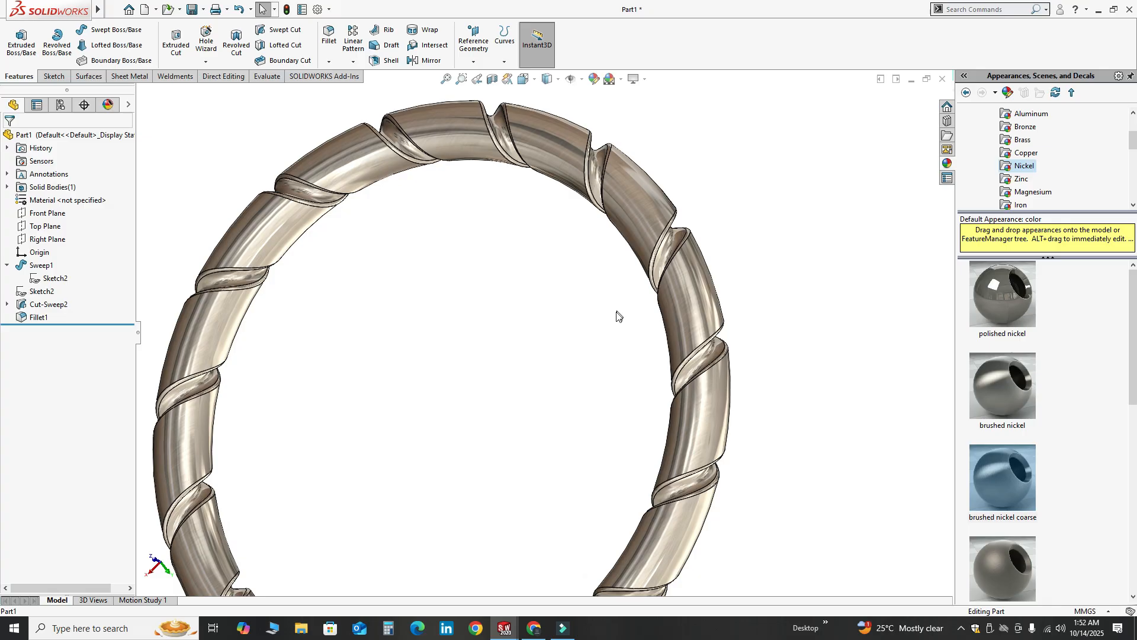
{"action": "left_click", "coordinate": [492, 80]}
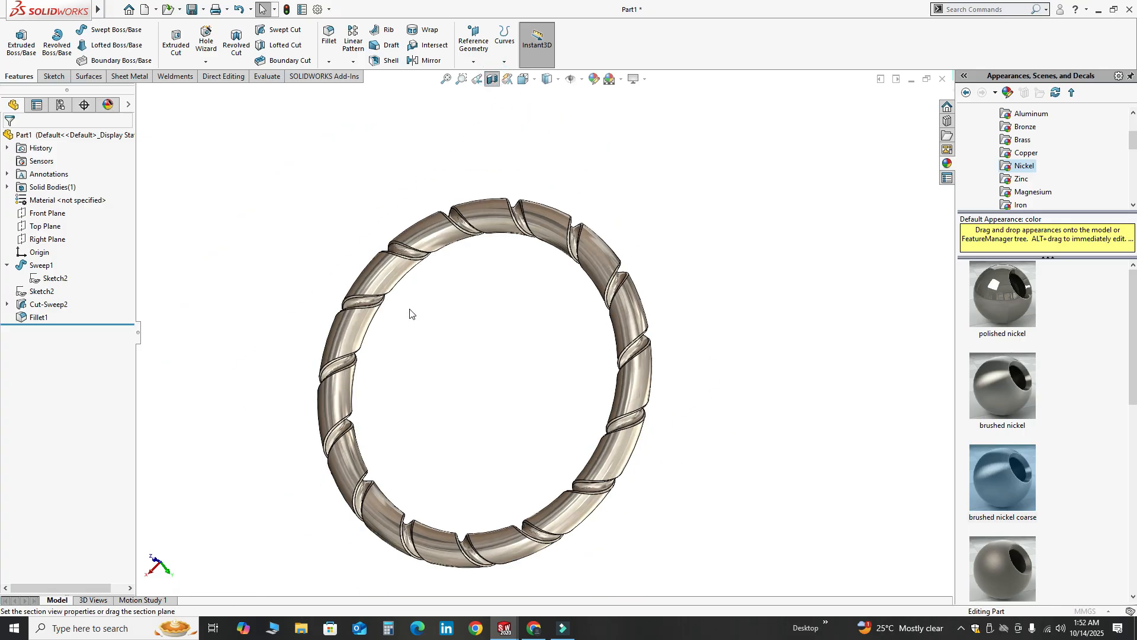
{"action": "left_click", "coordinate": [891, 98]}
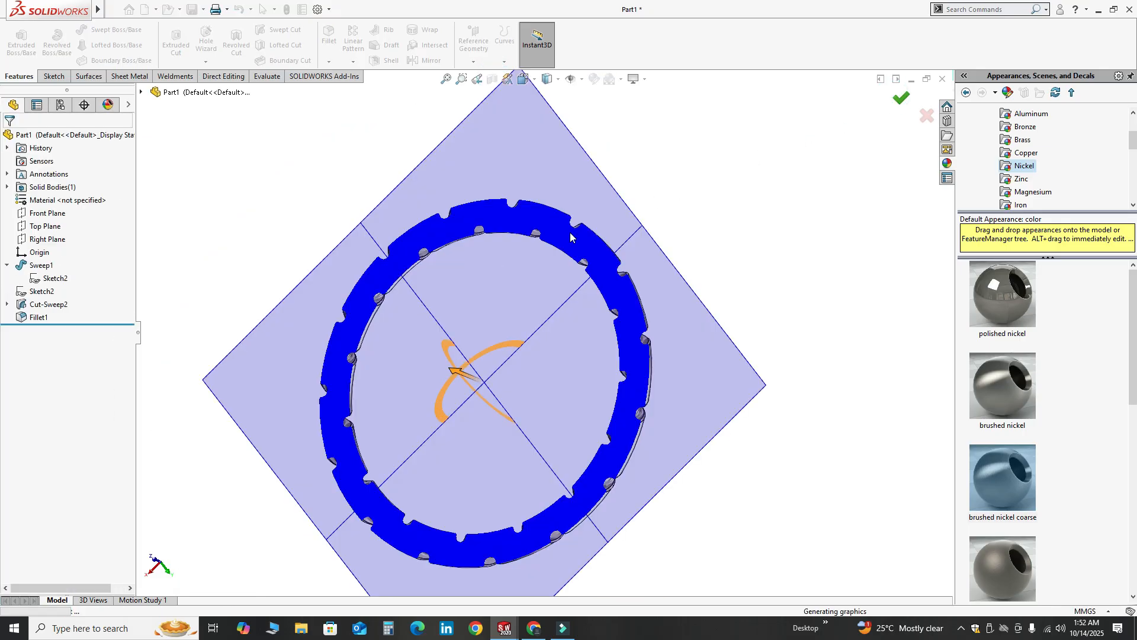
{"action": "left_click", "coordinate": [901, 97]}
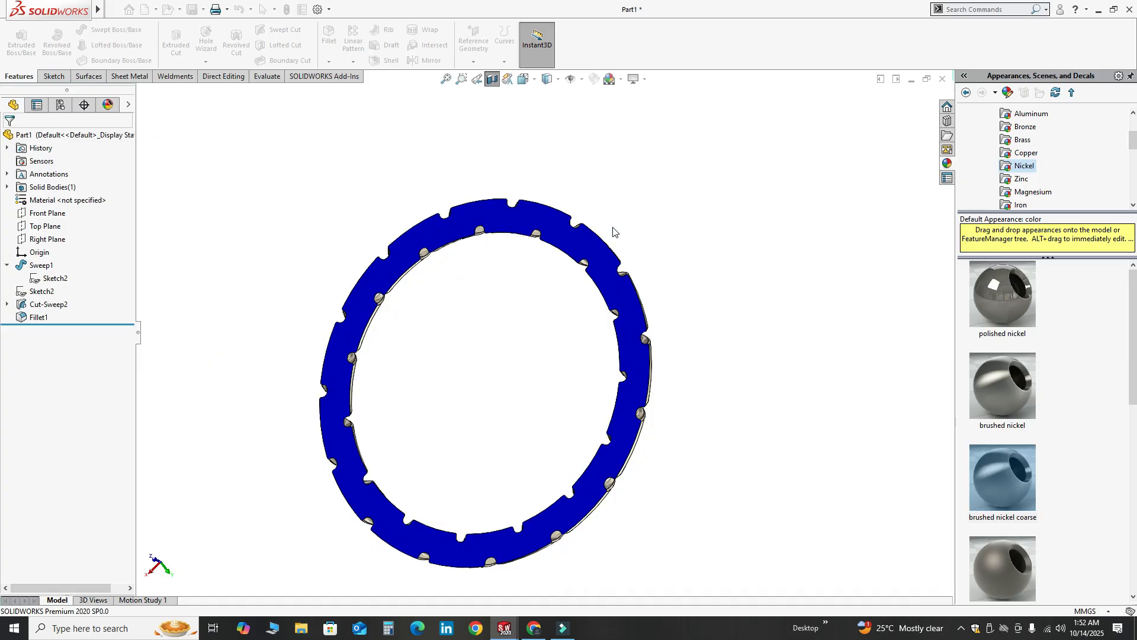
{"action": "scroll", "coordinate": [583, 259], "scroll_direction": "down", "scroll_amount": 5}
{"action": "middle_click_drag", "start_coordinate": [571, 280], "coordinate": [356, 214]}
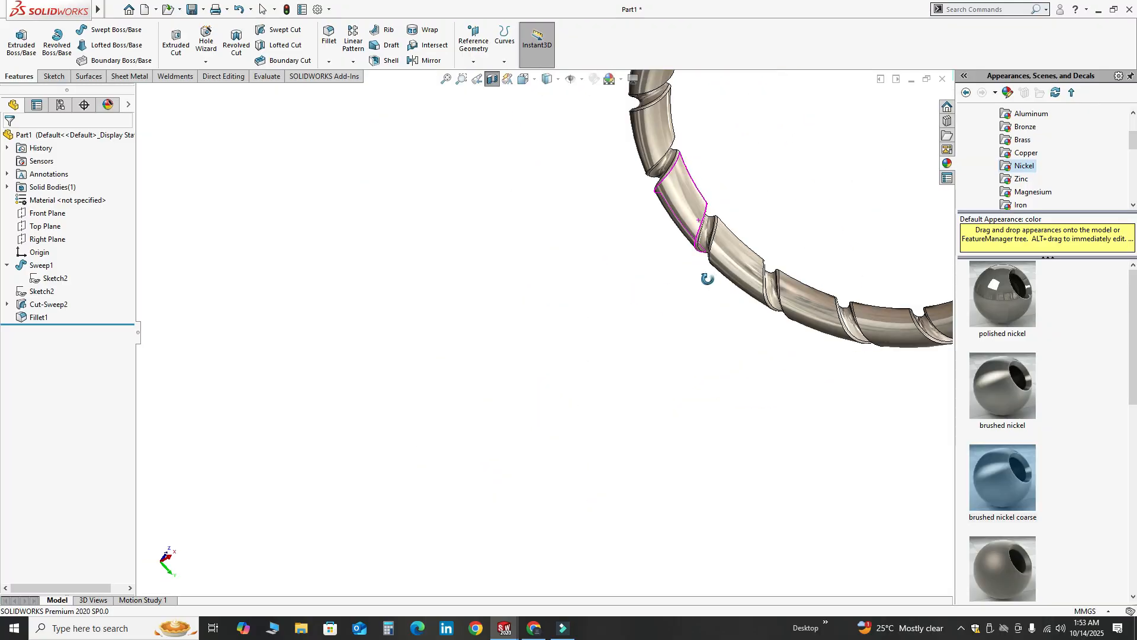
{"action": "left_click", "coordinate": [491, 80]}
Step: Orient the ring to a straight side view and examine the spiral groove up close
{"action": "middle_click_drag", "start_coordinate": [541, 348], "coordinate": [490, 285]}
{"action": "left_click", "coordinate": [529, 82]}
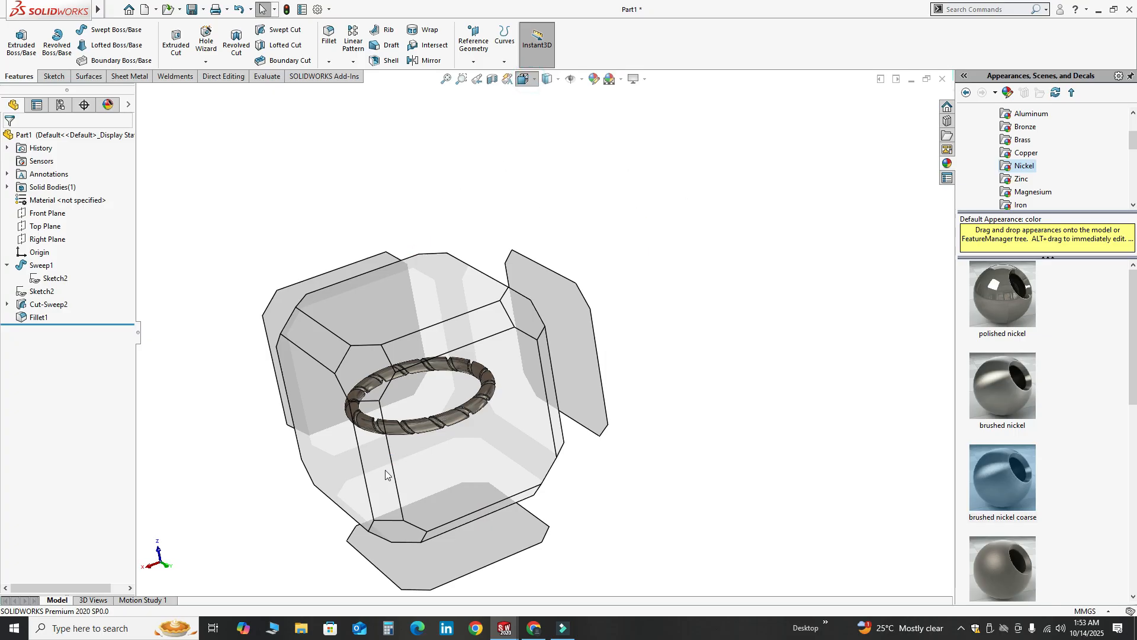
{"action": "left_click", "coordinate": [488, 378]}
{"action": "scroll", "coordinate": [343, 307], "scroll_direction": "down", "scroll_amount": 5}
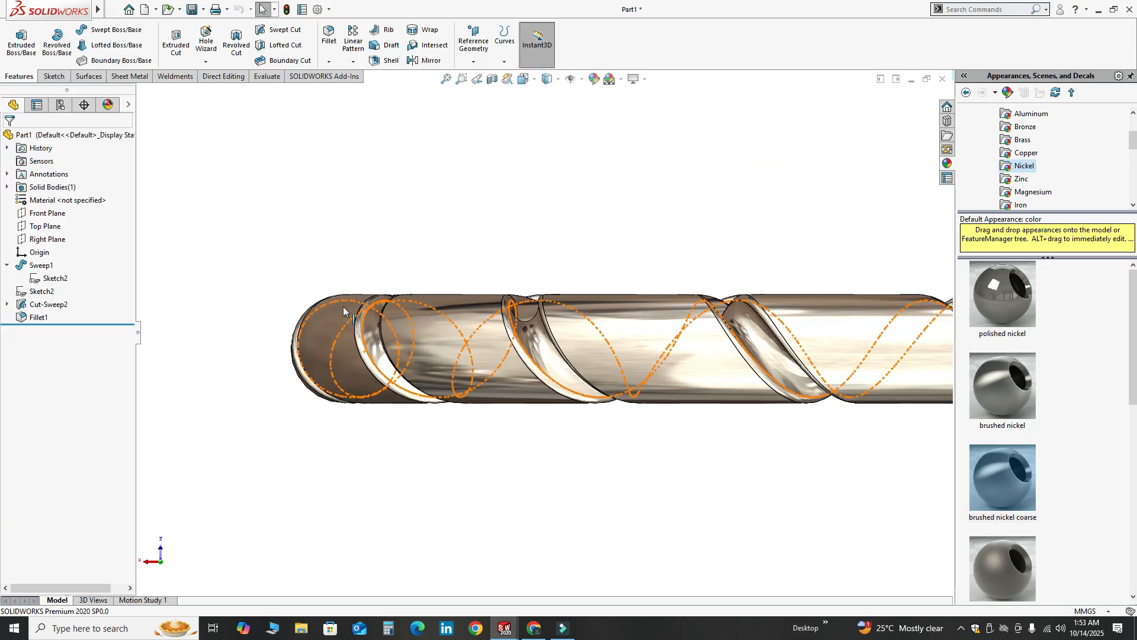
{"action": "scroll", "coordinate": [229, 387], "scroll_direction": "up", "scroll_amount": 4}
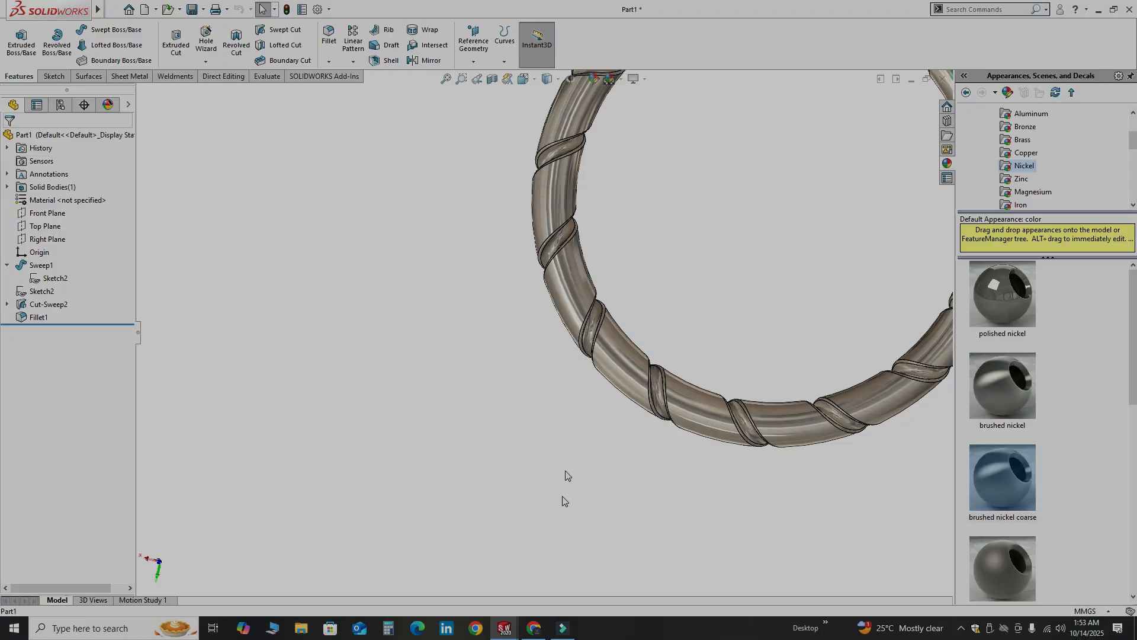